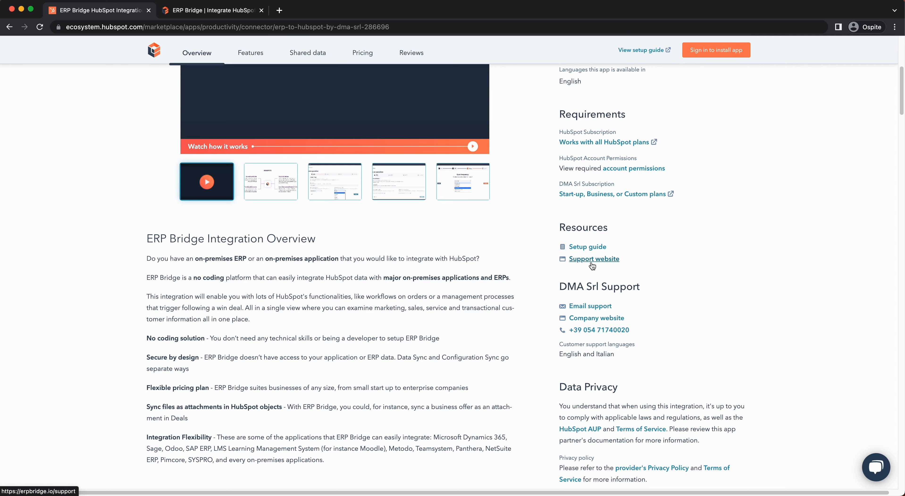
Open the ERP Bridge setup guide from the listing's Resources section in a new tab.
click(586, 247)
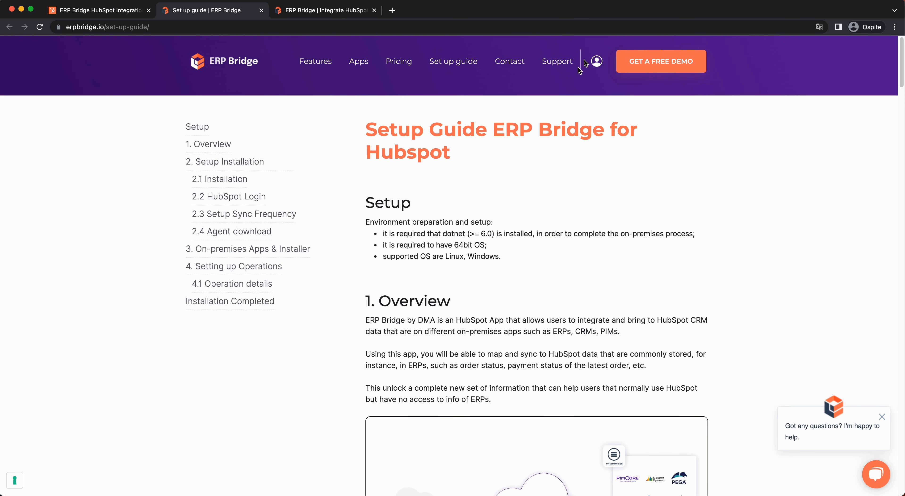
Log in to the ERP Bridge admin portal with the account e-mail and password.
click(596, 62)
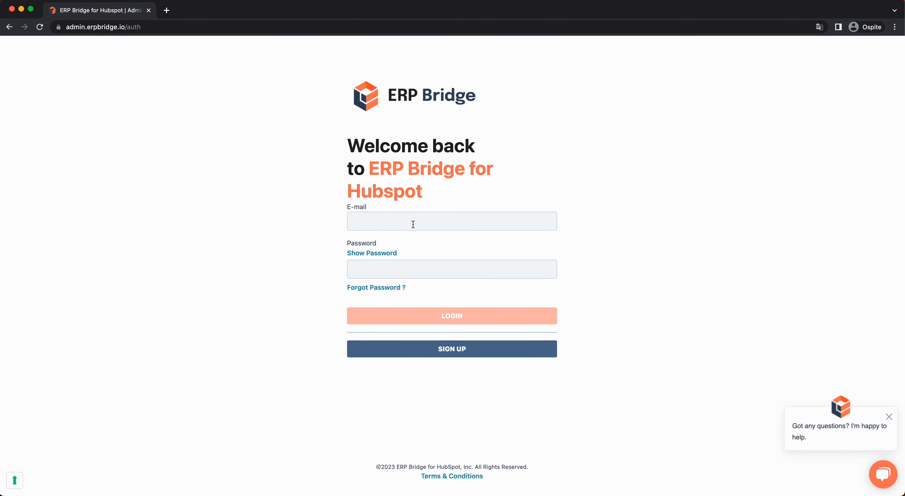
click(413, 224)
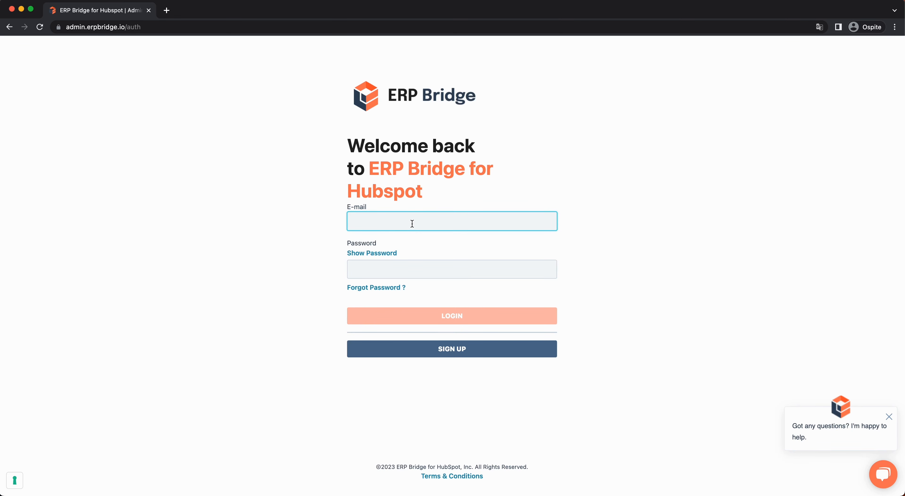
click(416, 270)
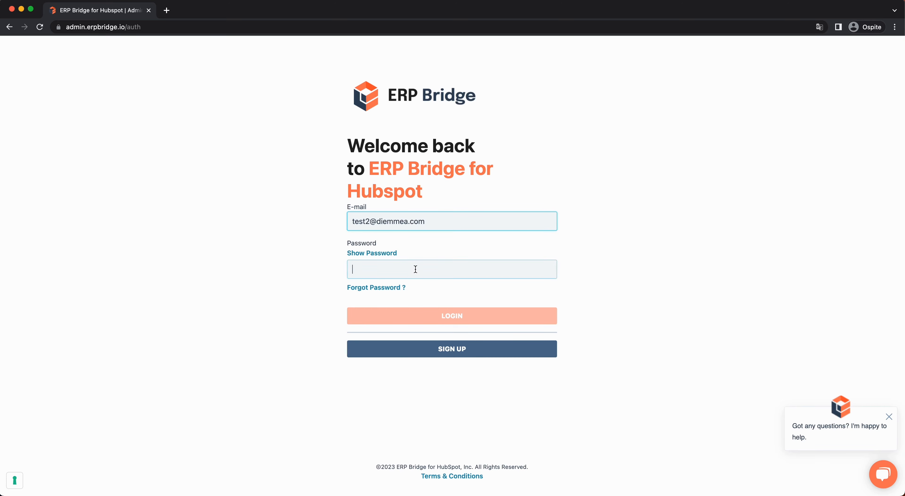
key(super+v)
click(420, 316)
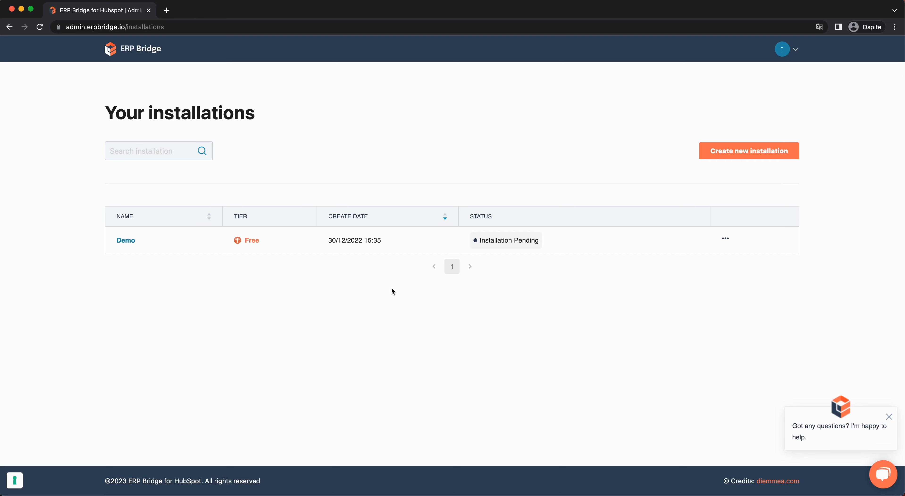
Create a new installation named 'Sample' and continue to the HubSpot Login step.
click(756, 149)
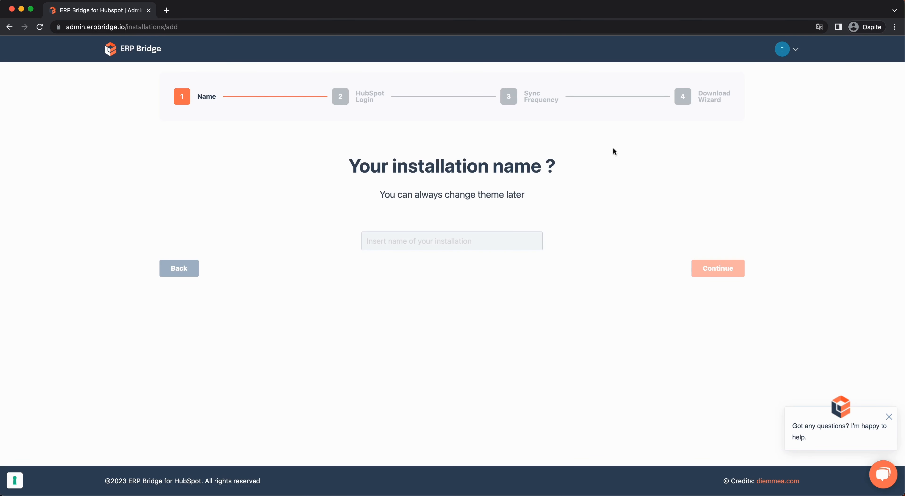
click(366, 243)
text(Sample)
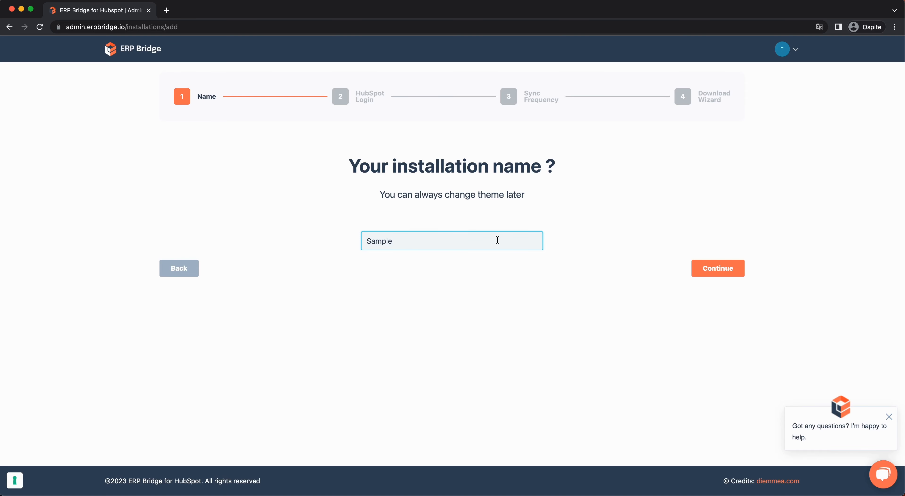
click(706, 269)
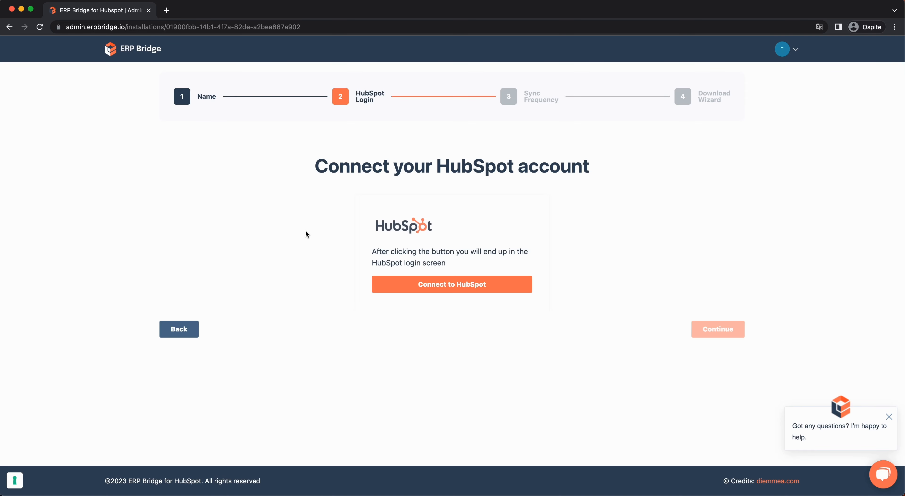
Authorize ERP Bridge on the DMA - Demo Account HubSpot portal and continue.
click(388, 283)
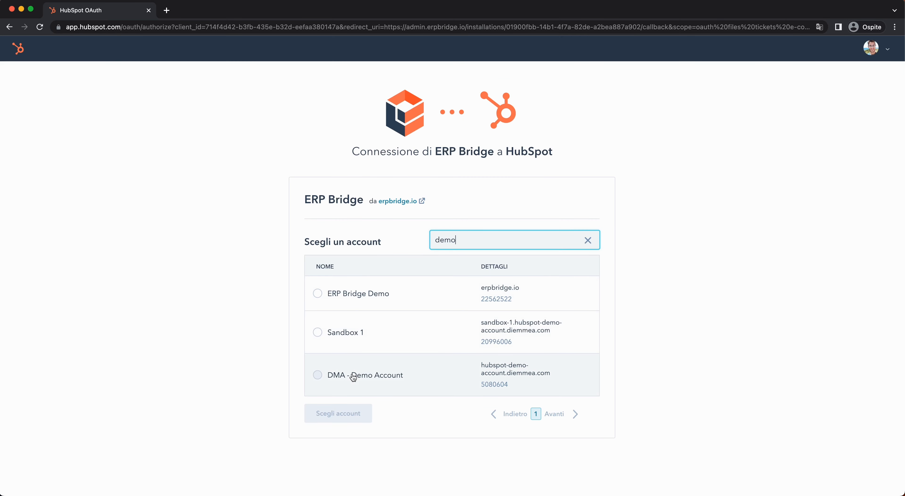
click(353, 376)
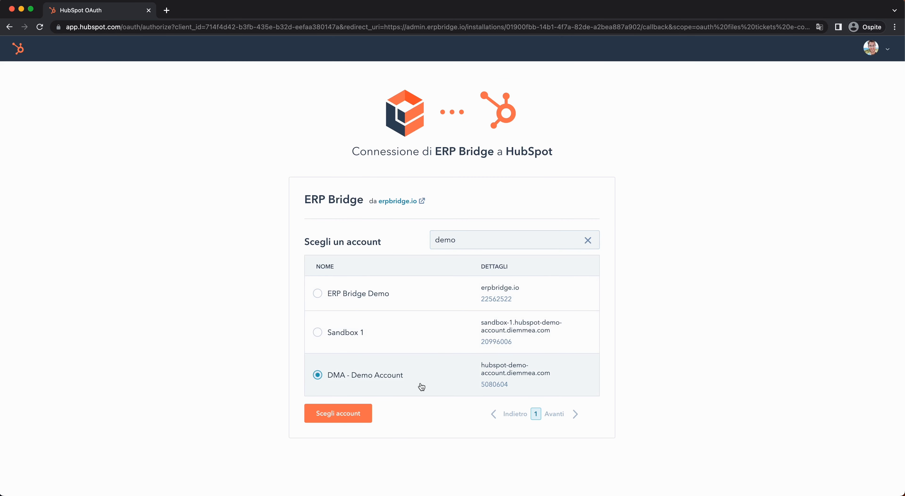
click(352, 421)
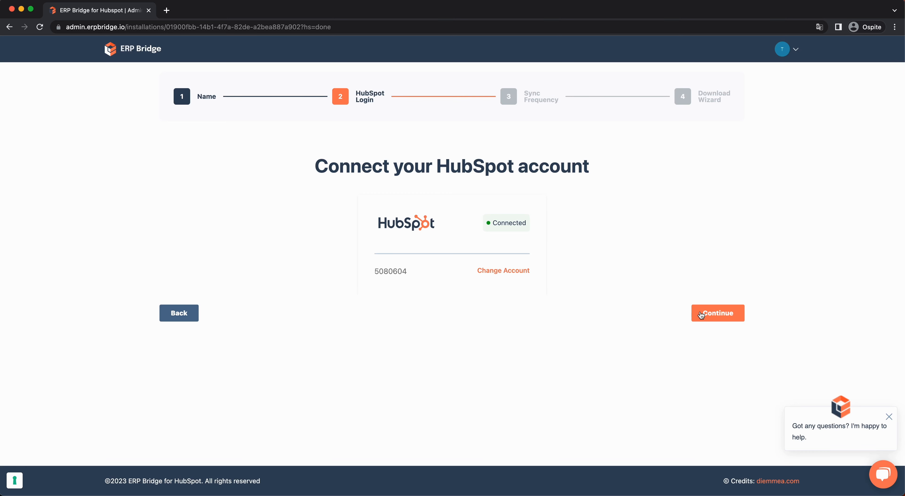
click(700, 316)
Keep the sync frequency at Once a Week and download the ERPBridge_latest_x64_en-US installer.
click(484, 249)
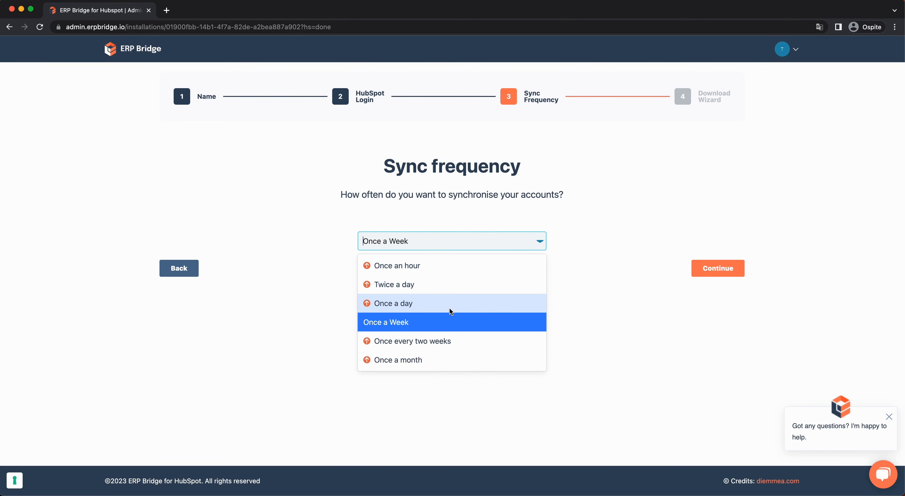
click(453, 320)
click(724, 271)
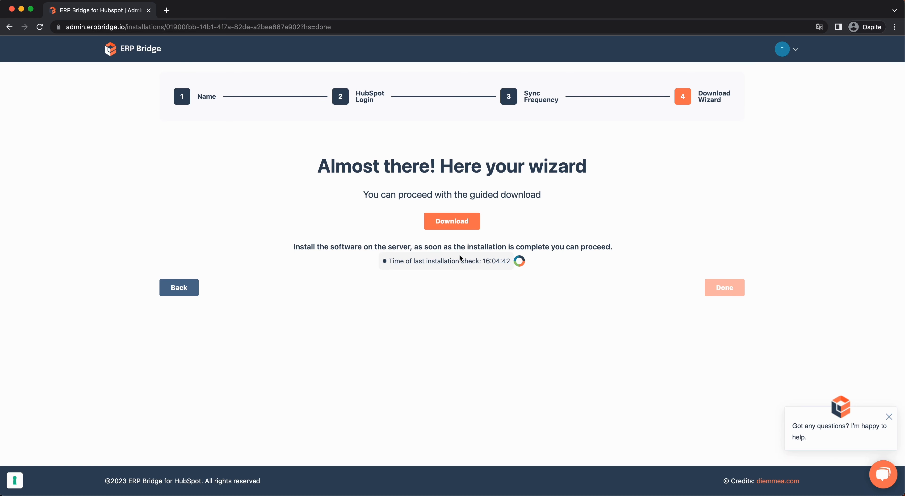
click(430, 220)
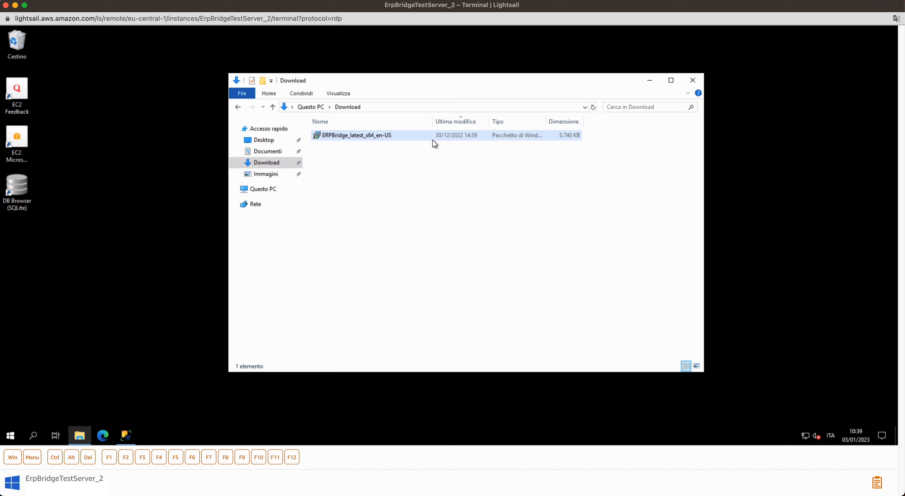
Run the ERPBridge MSI with the default C:\Program Files\ERPBridge\ folder and launch the app.
mouse_move(371, 134)
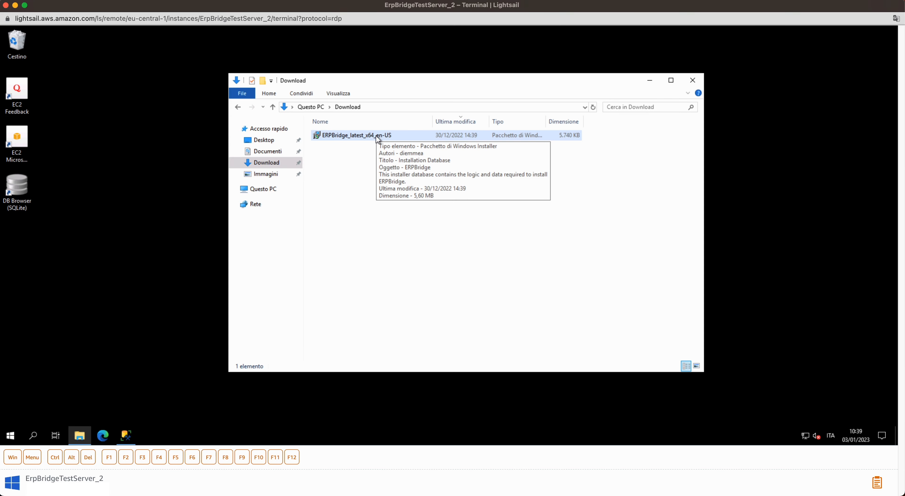
double_click(376, 135)
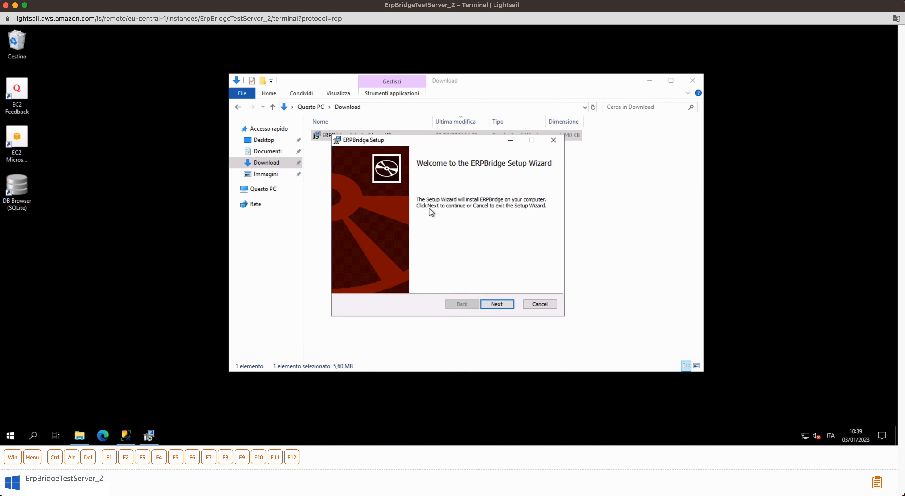
click(496, 304)
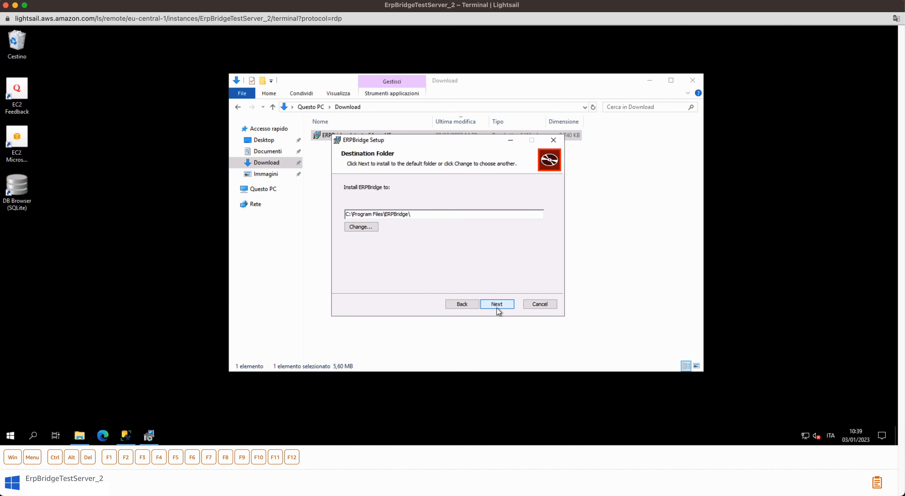
click(497, 305)
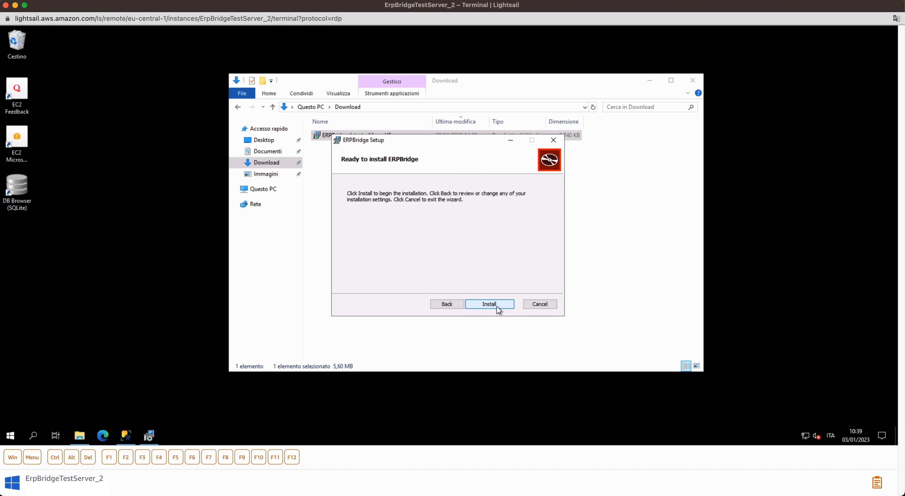
click(497, 308)
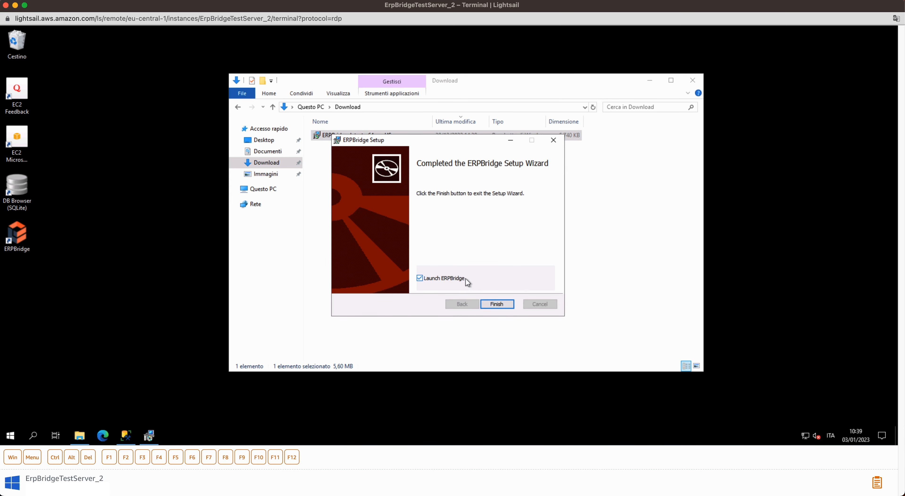
click(496, 304)
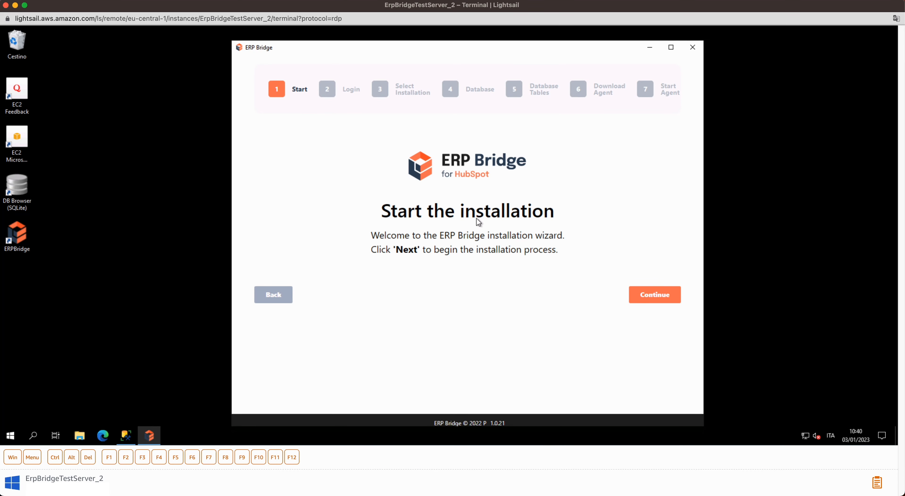
Start the installation wizard and log in with the ERP Bridge profile e-mail and password.
click(663, 293)
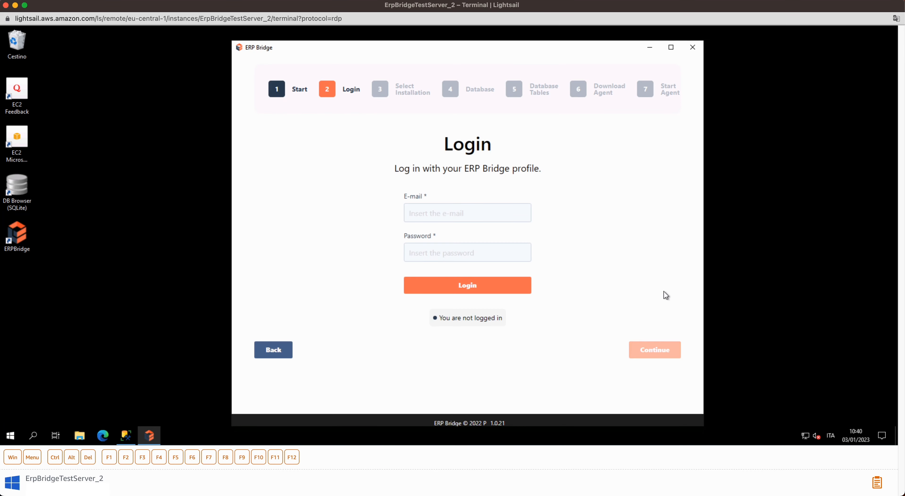
click(436, 208)
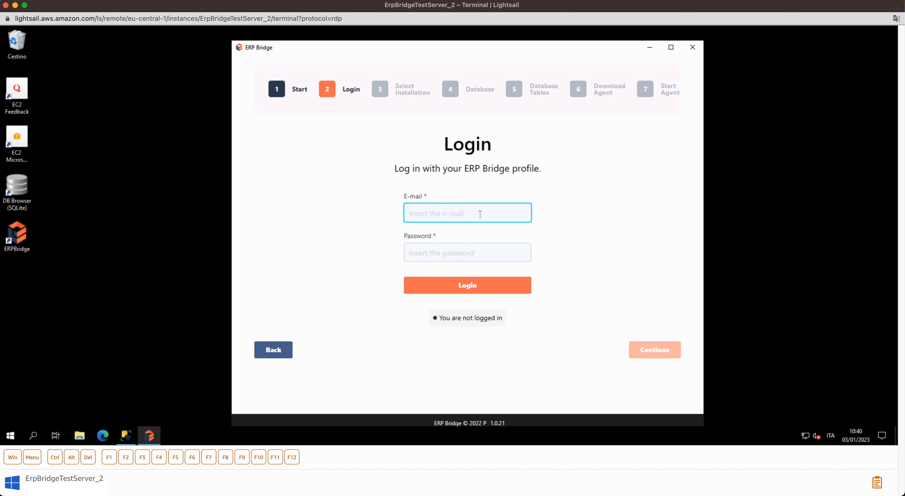
key(ctrl+v)
click(464, 257)
key(ctrl+v)
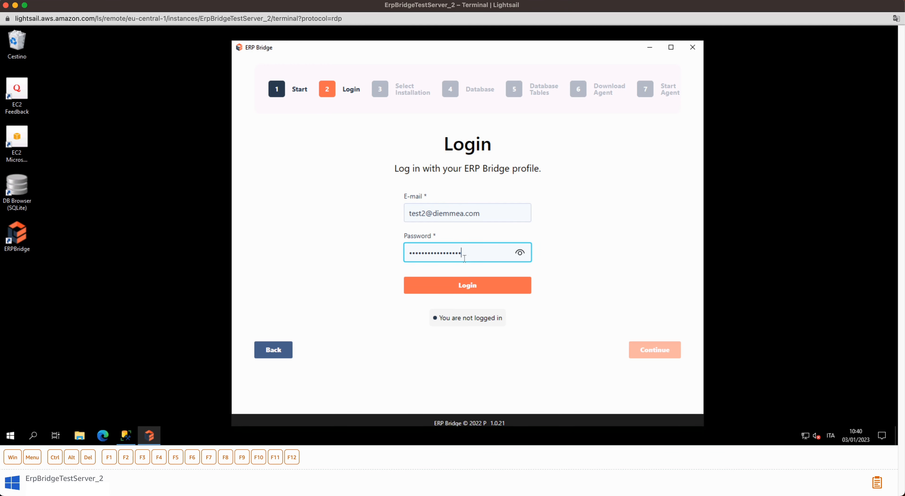
click(464, 292)
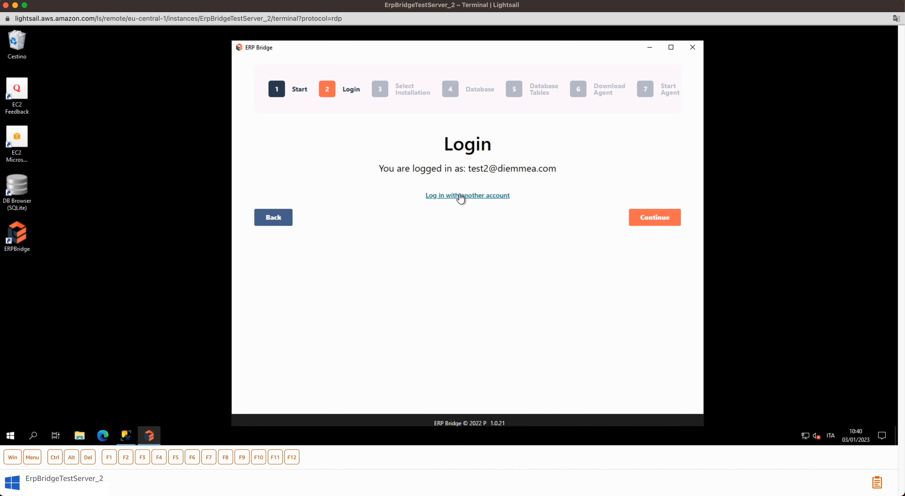
Choose the Sample installation and advance to the Db Connection step.
click(641, 218)
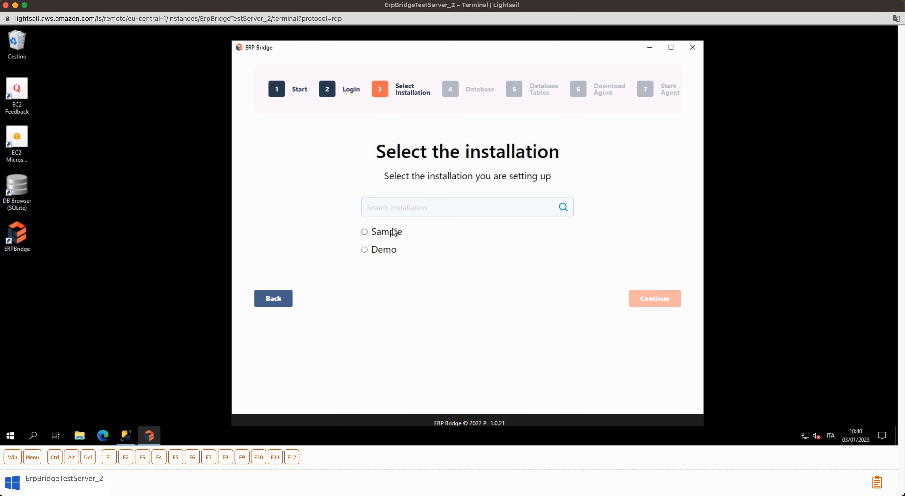
click(364, 232)
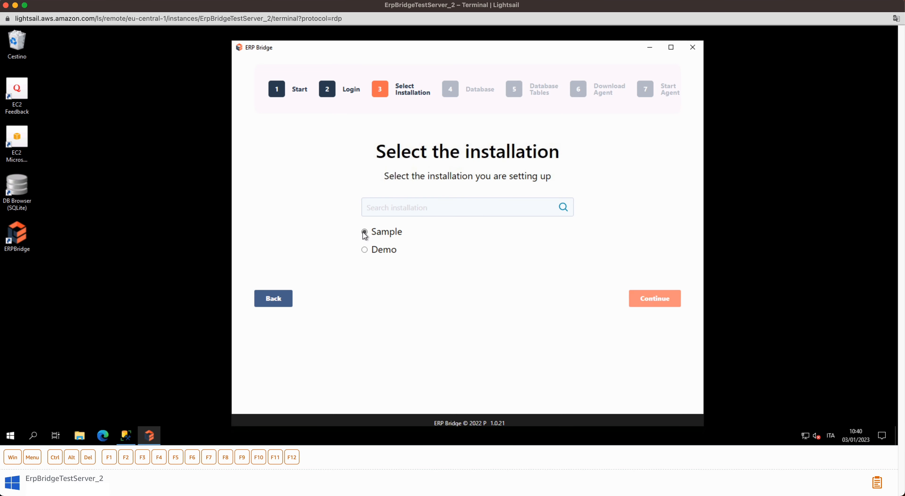
click(638, 296)
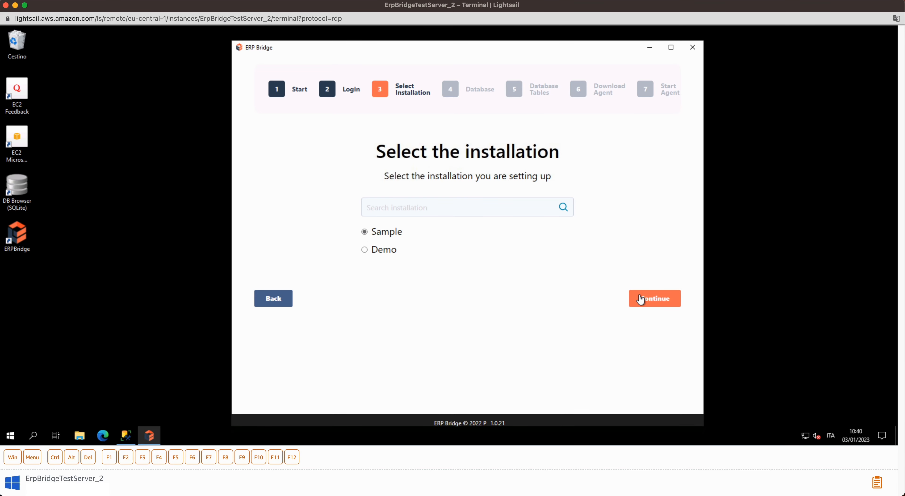
click(639, 298)
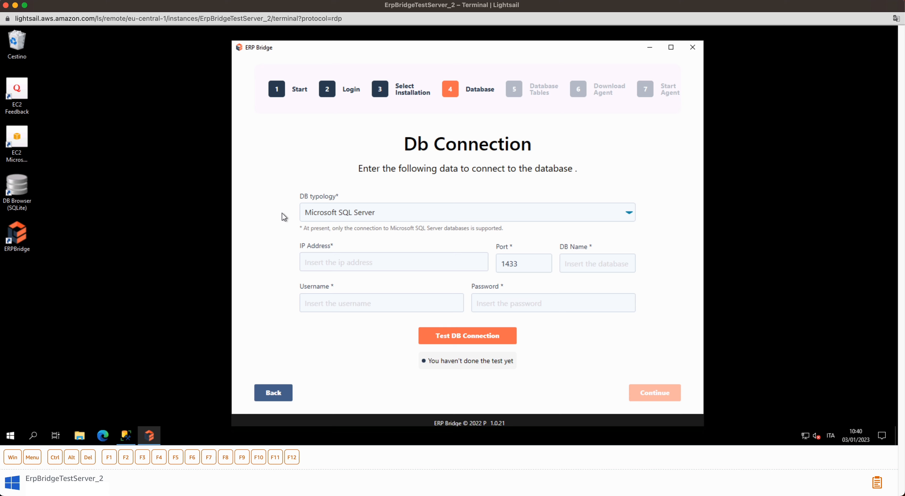
click(336, 259)
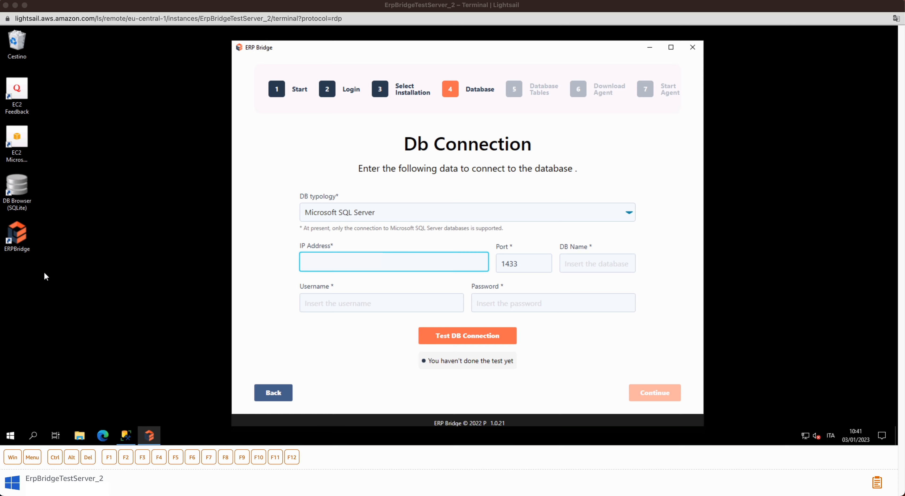
click(129, 435)
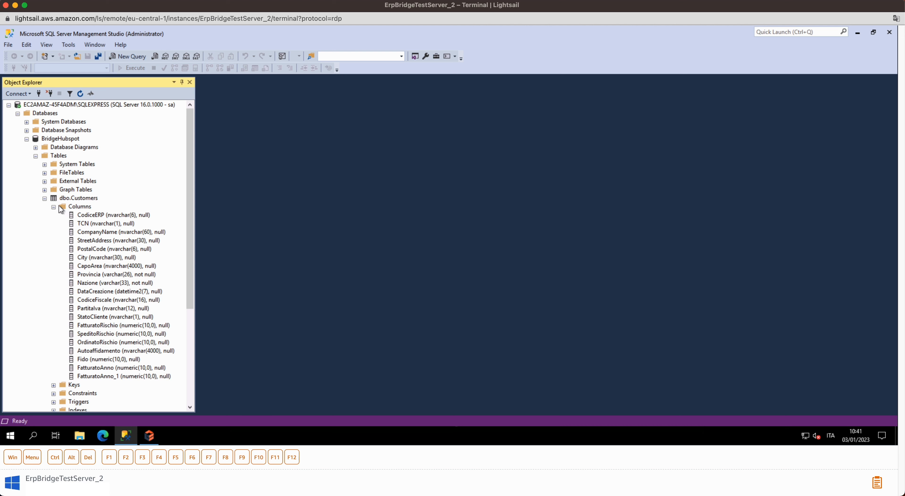
Copy the database name BridgeHubspot from its Properties in SQL Server Management Studio.
click(64, 199)
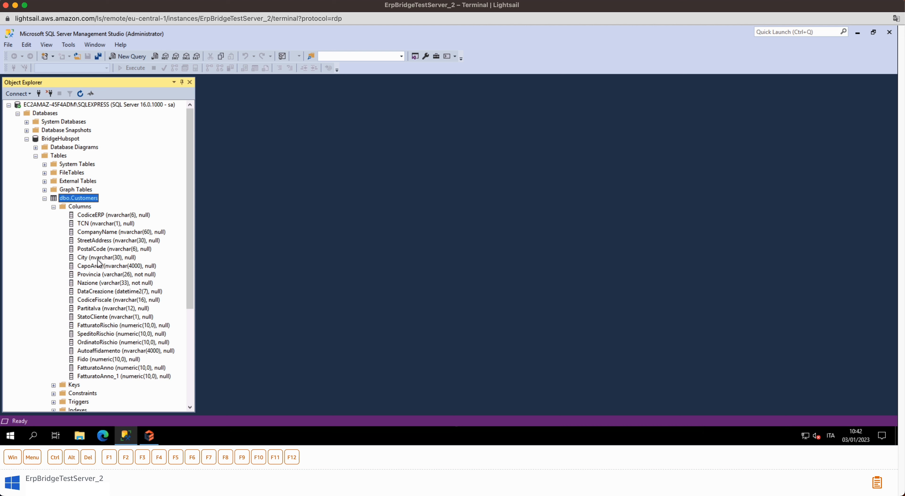
scroll(106, 300, down, 1)
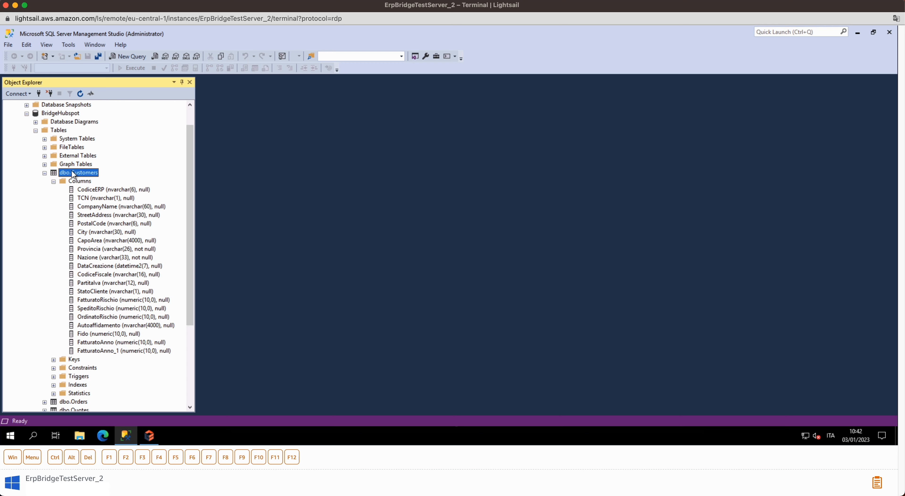
scroll(74, 180, up, 1)
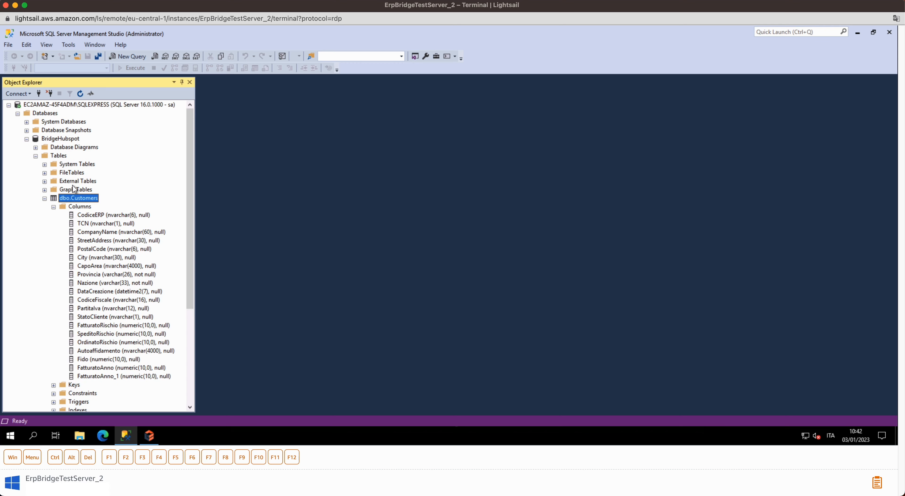
click(48, 141)
right_click(49, 142)
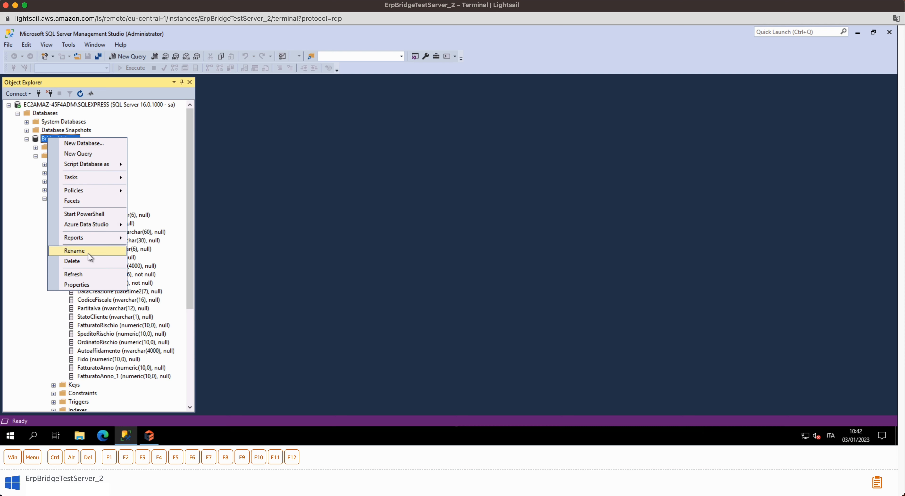
click(89, 285)
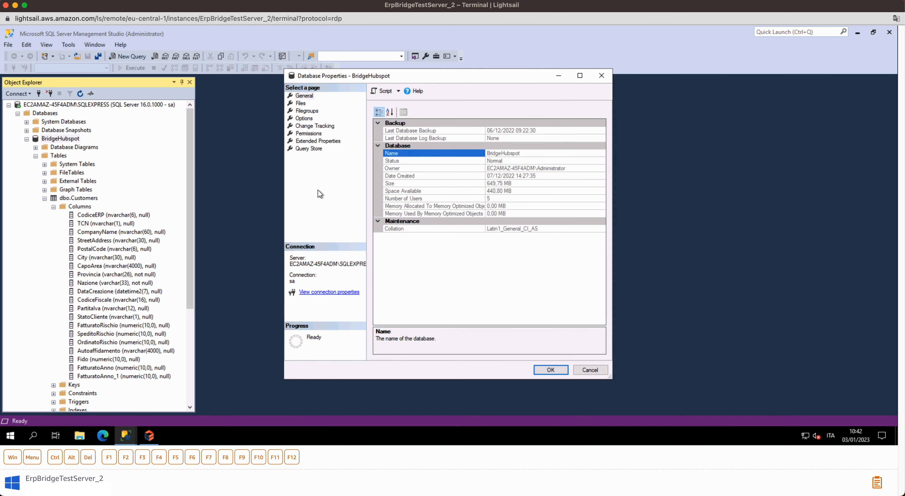
click(513, 150)
key(ctrl+c)
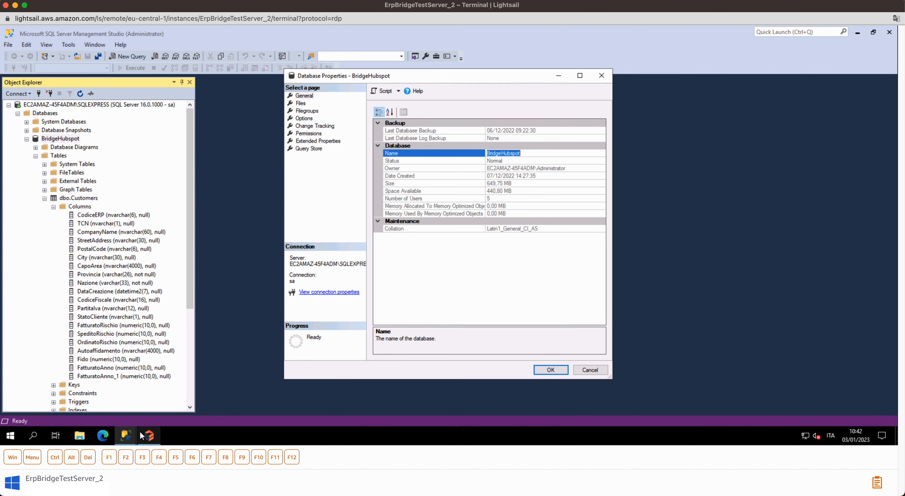
click(149, 436)
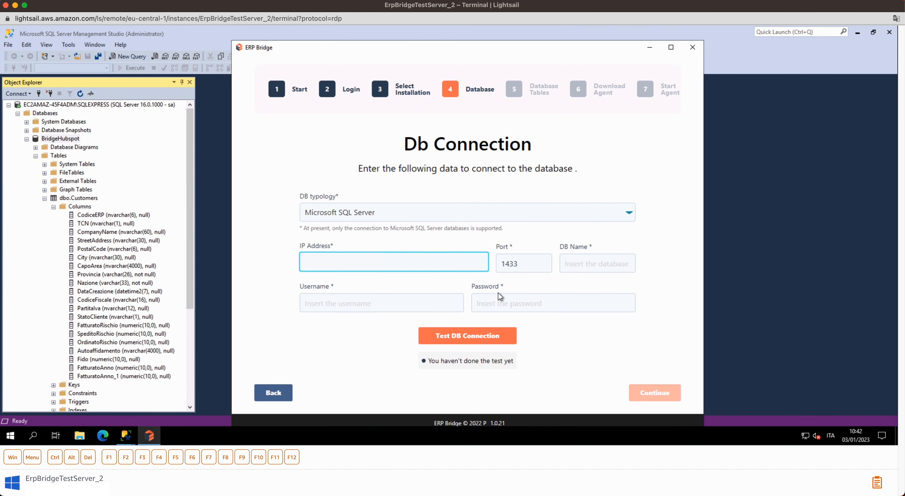
Enter DB name BridgeHubspot, username sa and its password, test the connection, and continue.
click(602, 264)
key(ctrl+v)
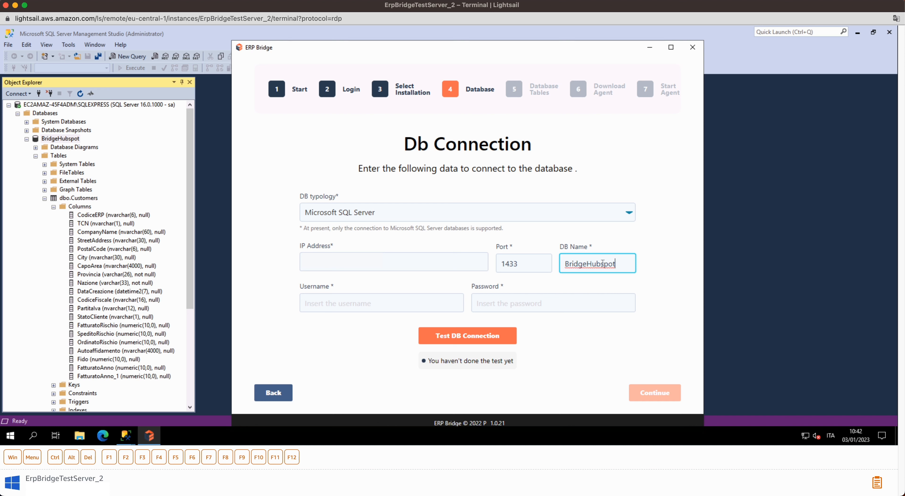
click(432, 300)
text(sa)
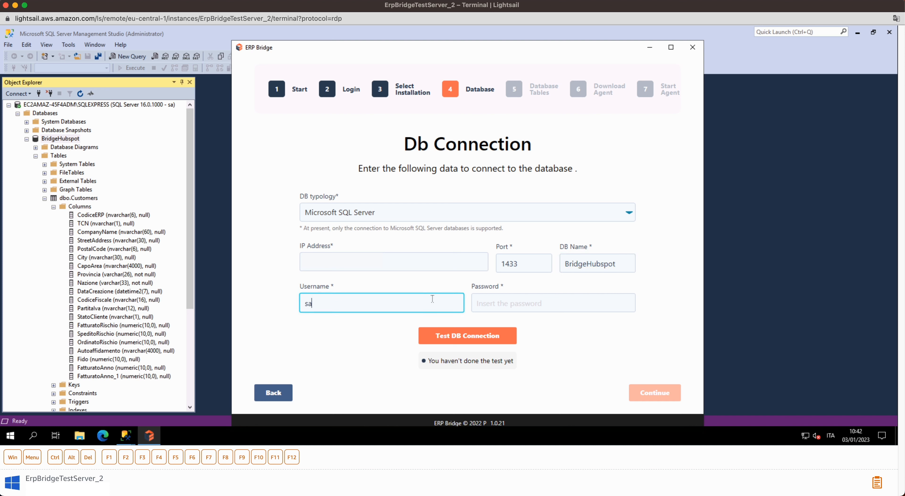
key(Tab)
text(•)
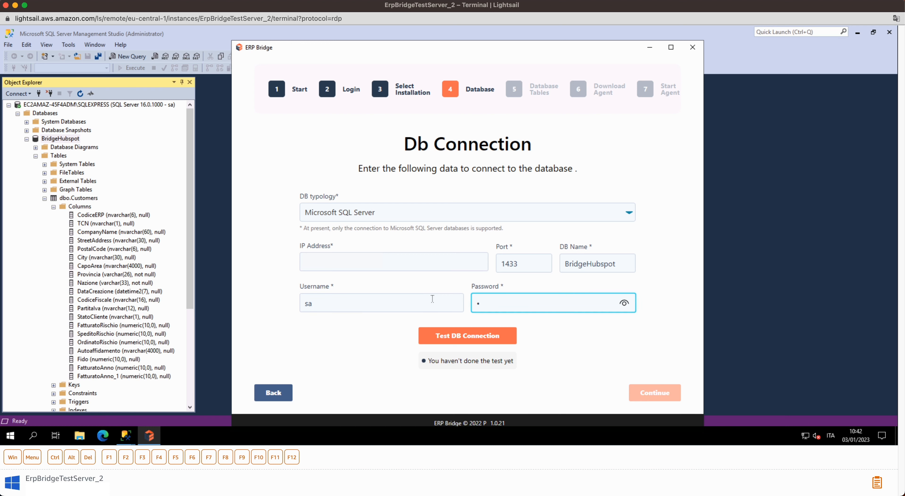
text(•••••••••••••)
click(442, 334)
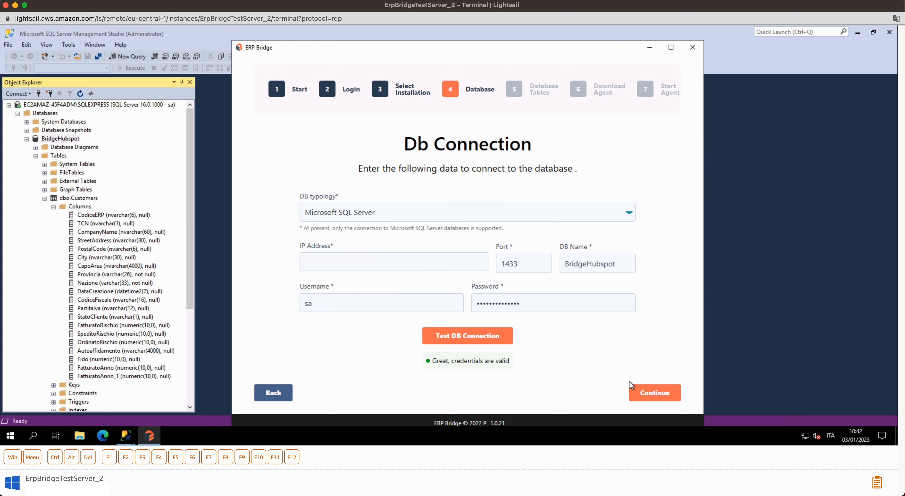
click(636, 393)
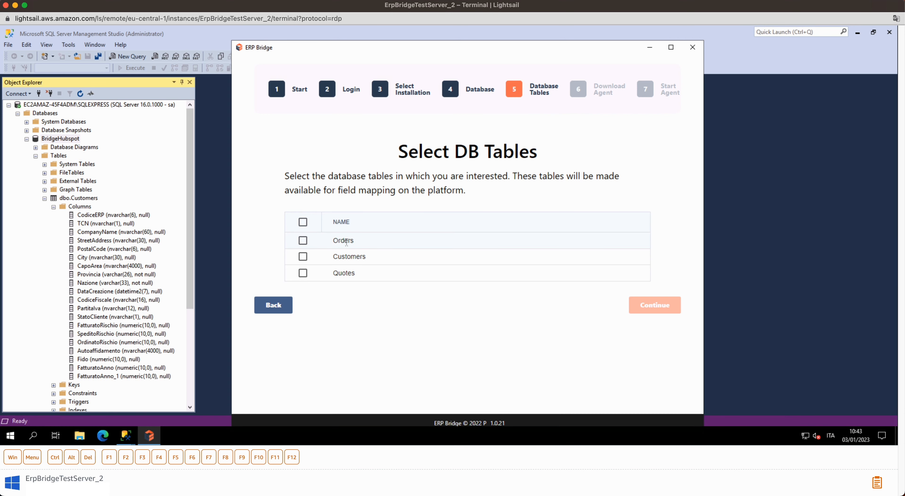
Tick only the Customers table and continue to the Download Agent step.
click(303, 257)
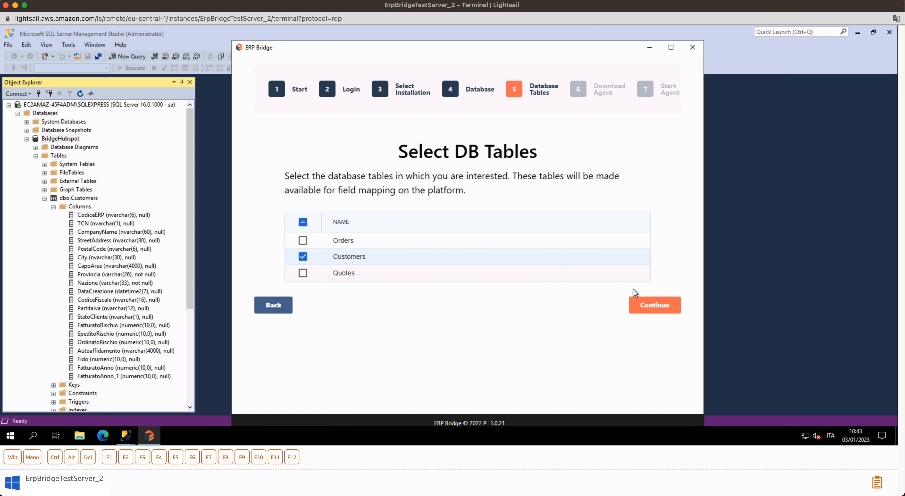
click(649, 305)
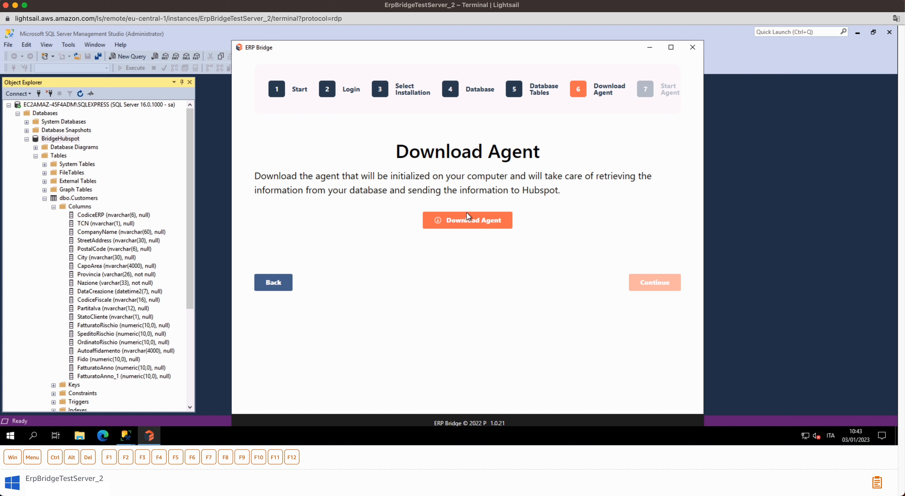
Download the ERP Bridge agent, continue through setup, and start its synchronisation.
click(467, 221)
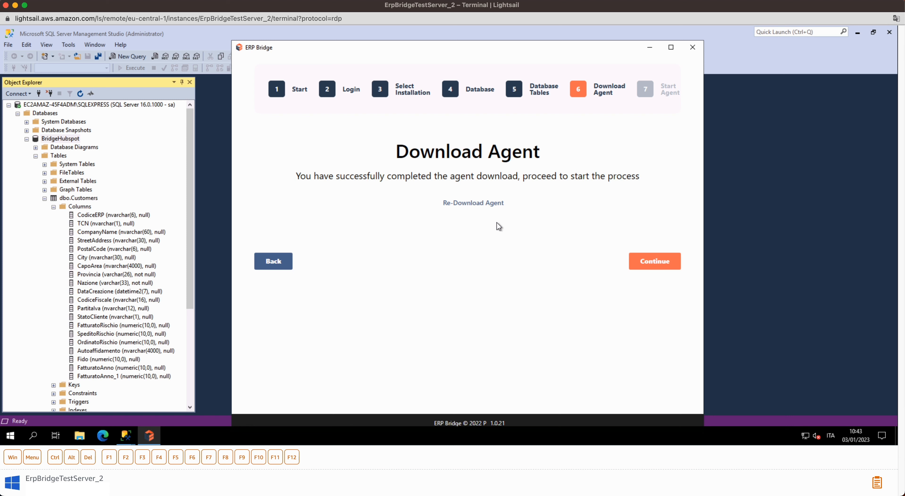
click(655, 261)
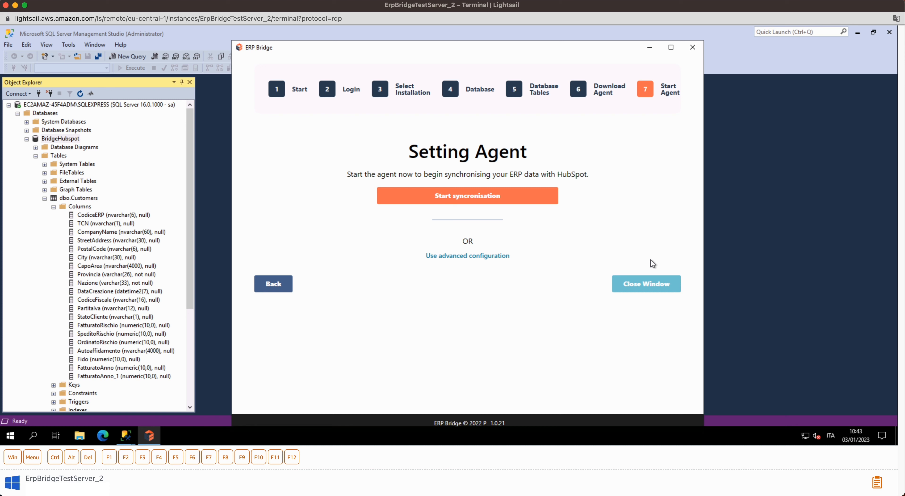
click(475, 199)
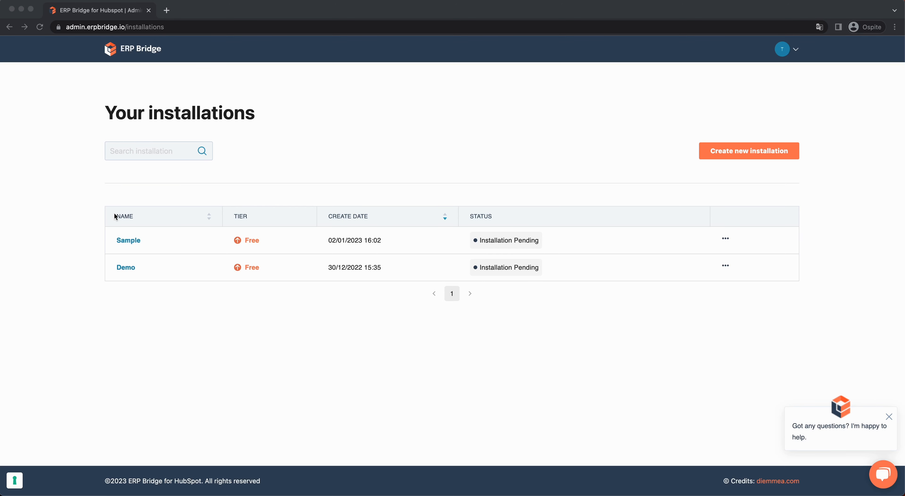
Open the Sample installation's details and begin a new operation for it.
click(126, 244)
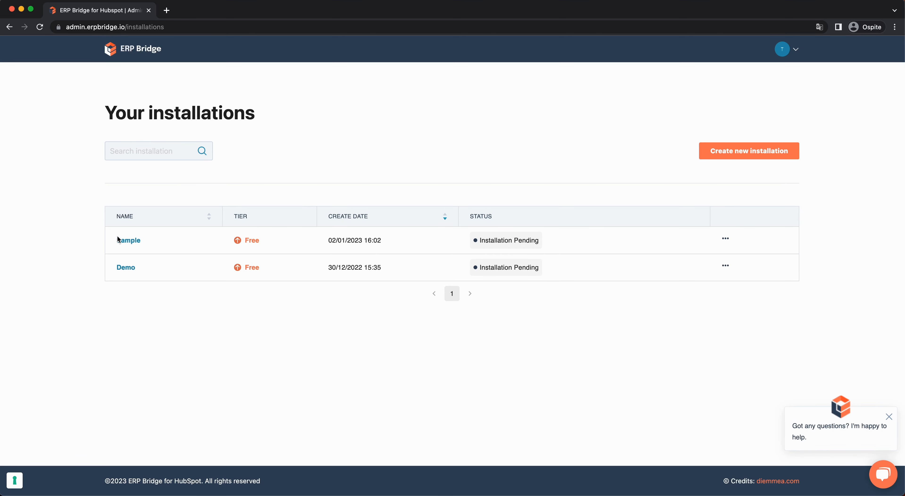
click(127, 246)
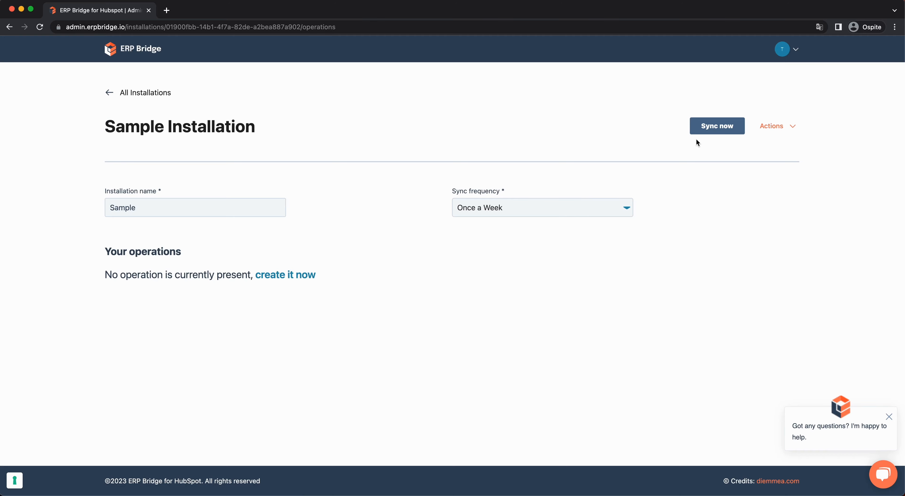
click(308, 284)
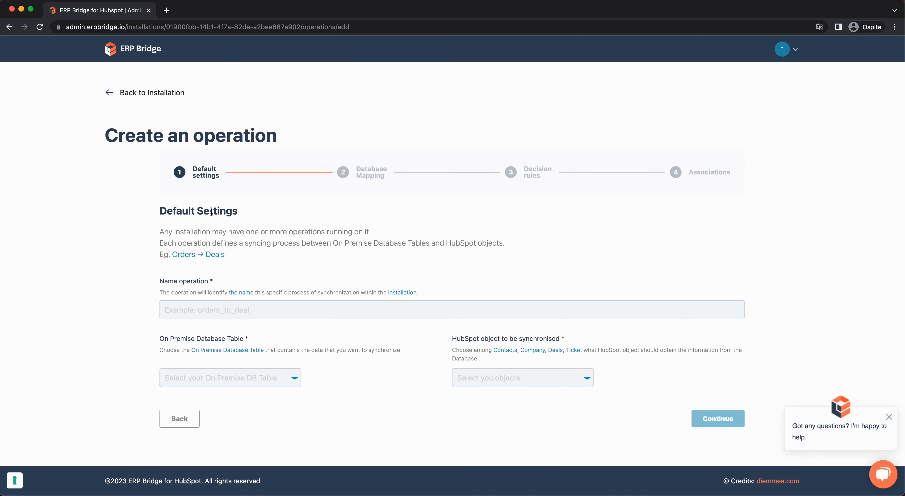
Name the operation Customers_to_companies, with source table Customers and HubSpot object Companies.
click(212, 310)
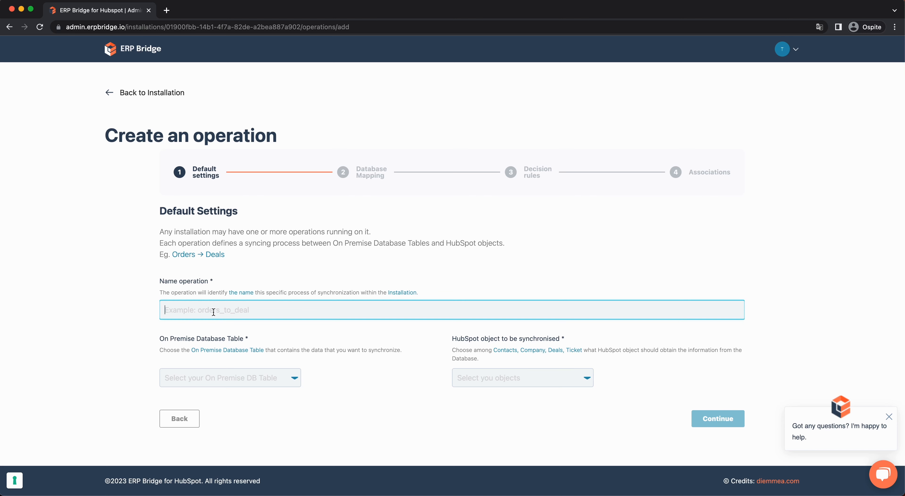
text(Customers_to_companies)
click(222, 385)
click(183, 407)
click(458, 373)
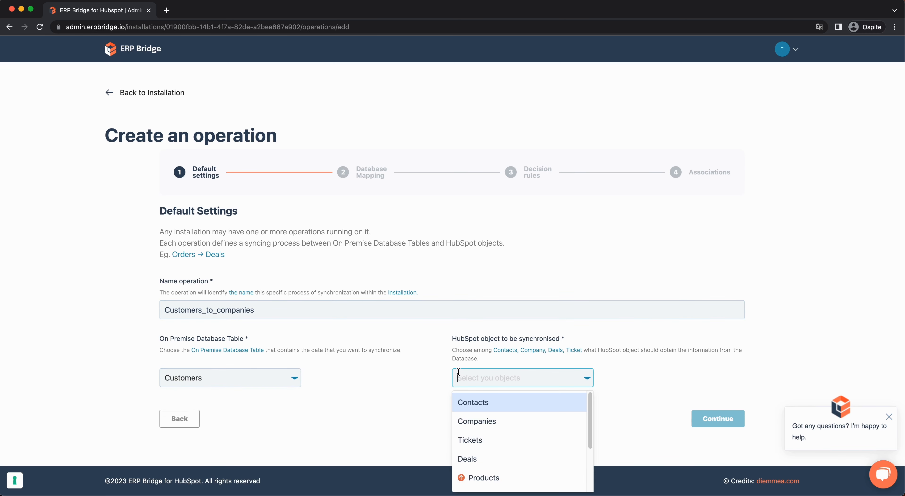
click(474, 422)
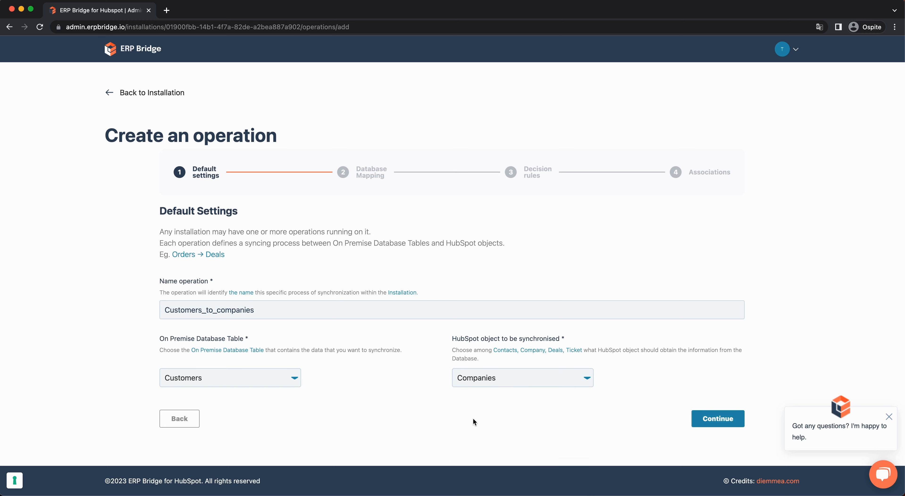
click(706, 420)
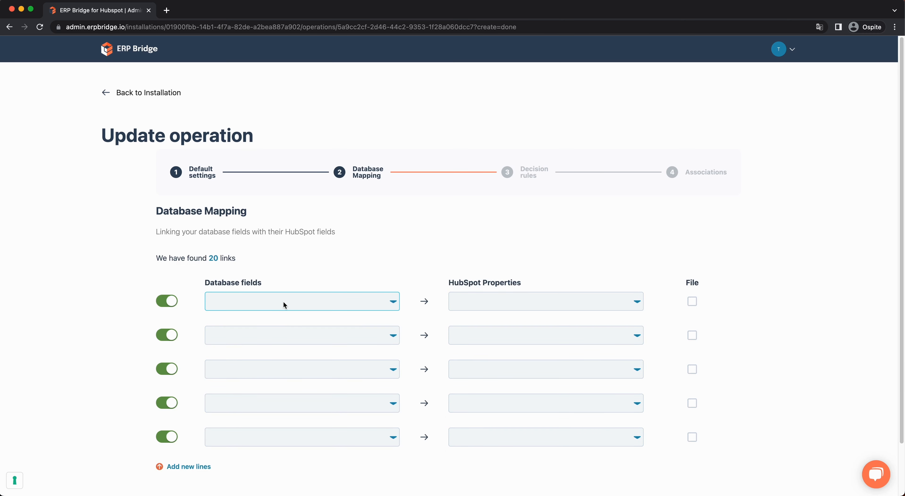
Choose CodiceERP as the first linked database field.
scroll(284, 304, down, 3)
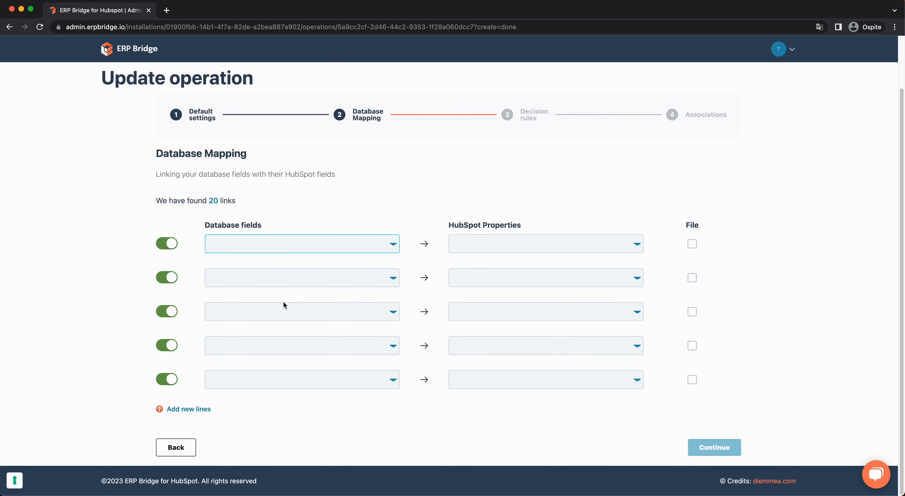
click(289, 248)
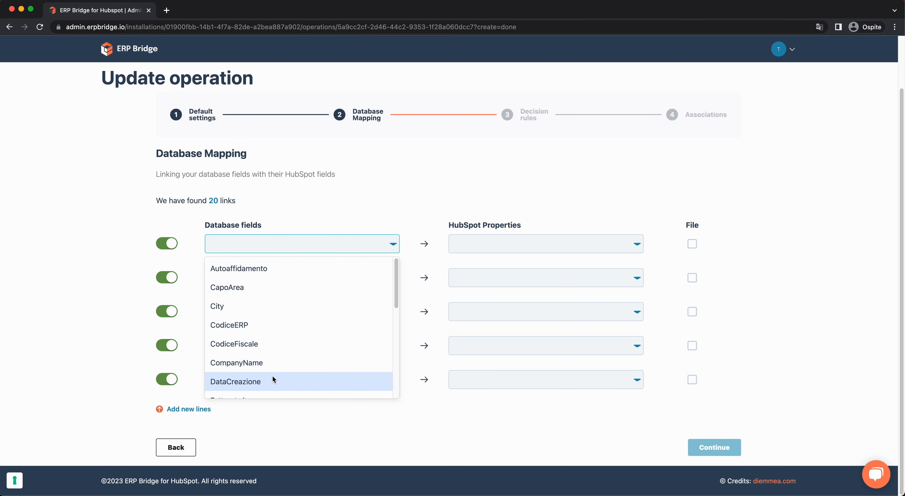
scroll(273, 380, down, 1)
scroll(272, 380, down, 1)
scroll(272, 377, up, 2)
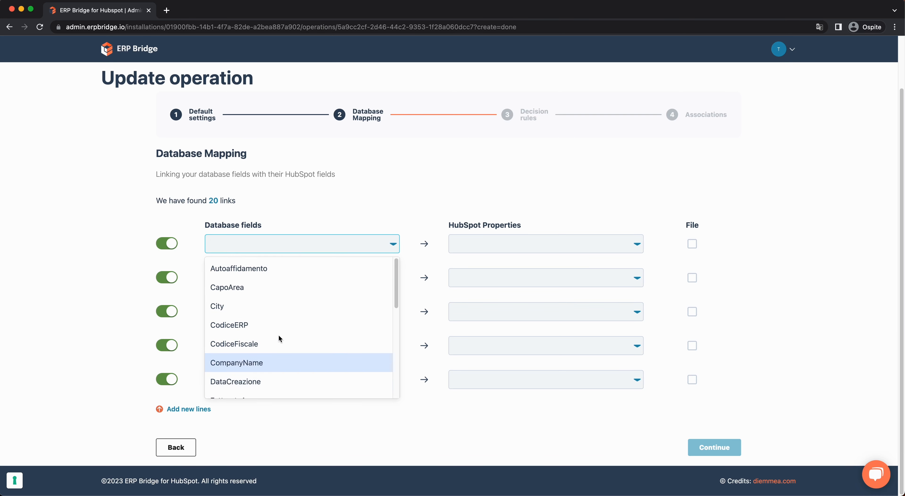
text(codi)
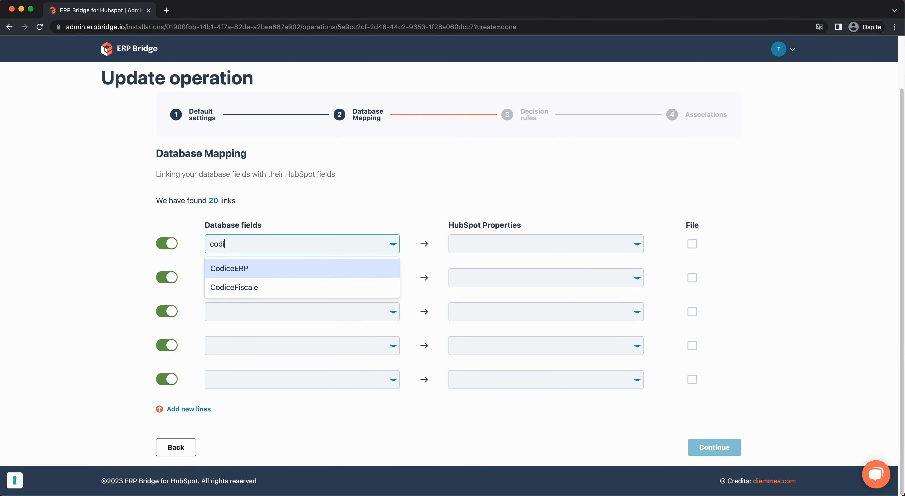
click(287, 271)
Link it to the Codice ERP HubSpot property and accept the five auto-filled mappings.
click(488, 246)
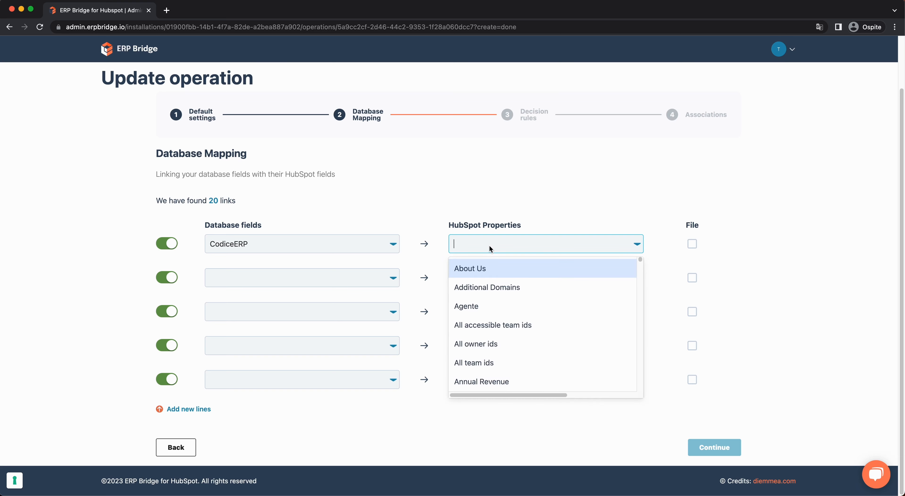
text(erp)
key(Return)
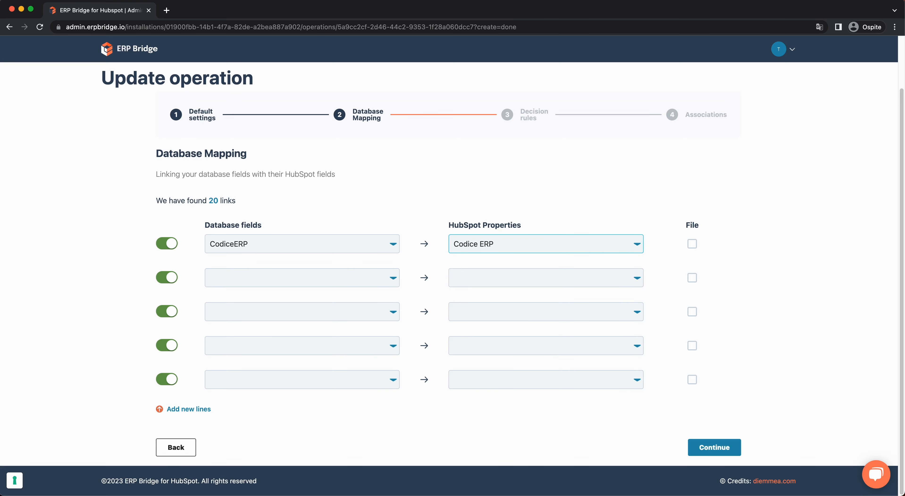
triple_click(224, 225)
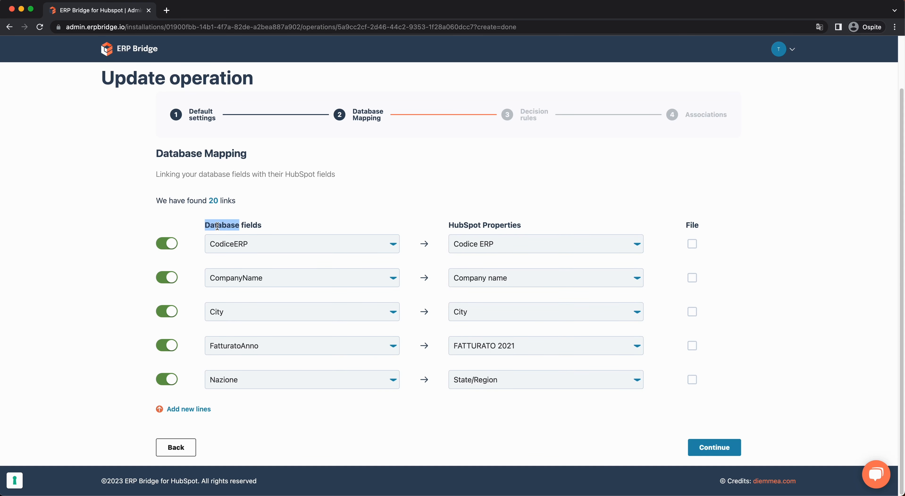
triple_click(466, 224)
click(466, 223)
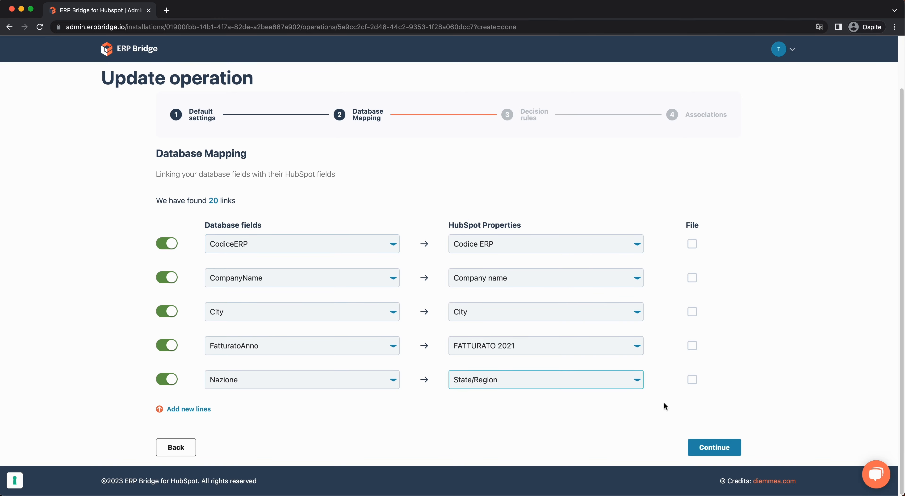
click(713, 445)
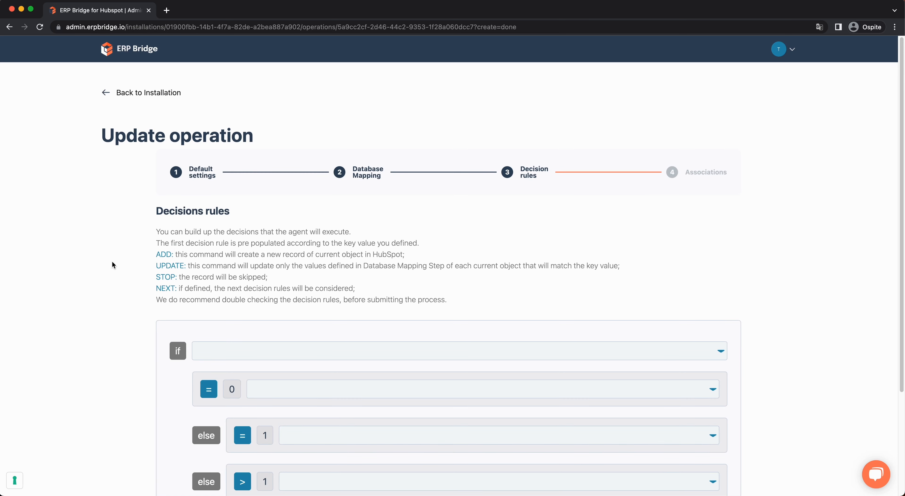
Base the decision rule on Codice ERP: ADD at 0 matches, UPDATE at 1, STOP above 1.
scroll(108, 264, down, 3)
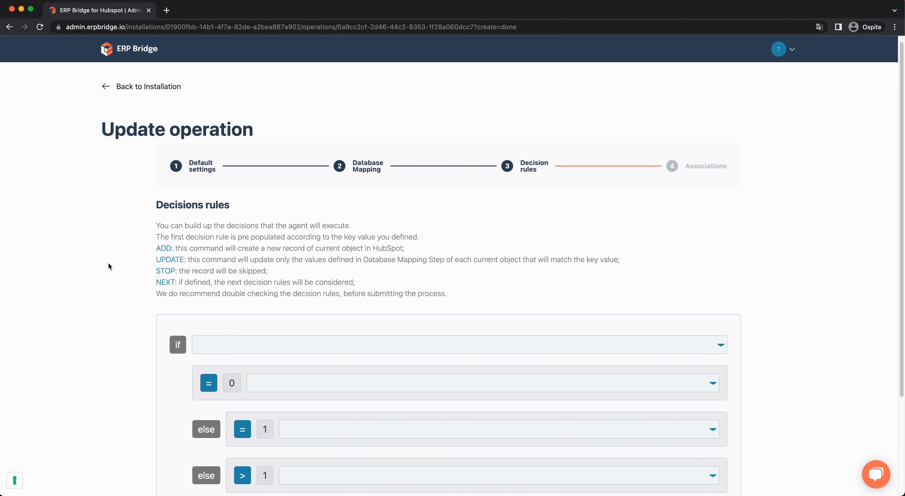
scroll(109, 266, down, 3)
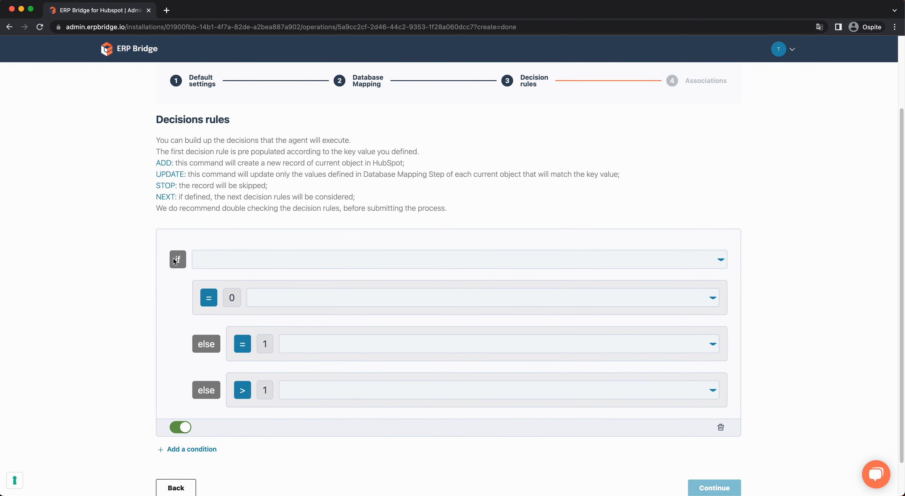
click(214, 262)
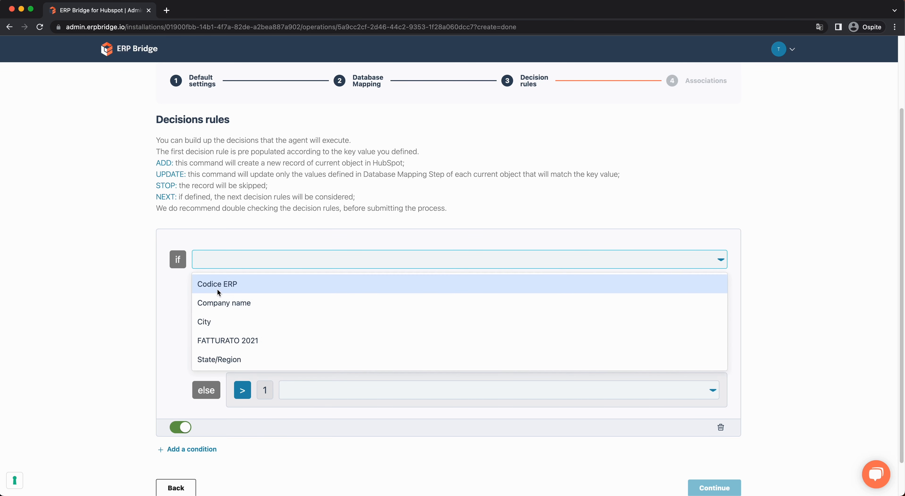
click(228, 285)
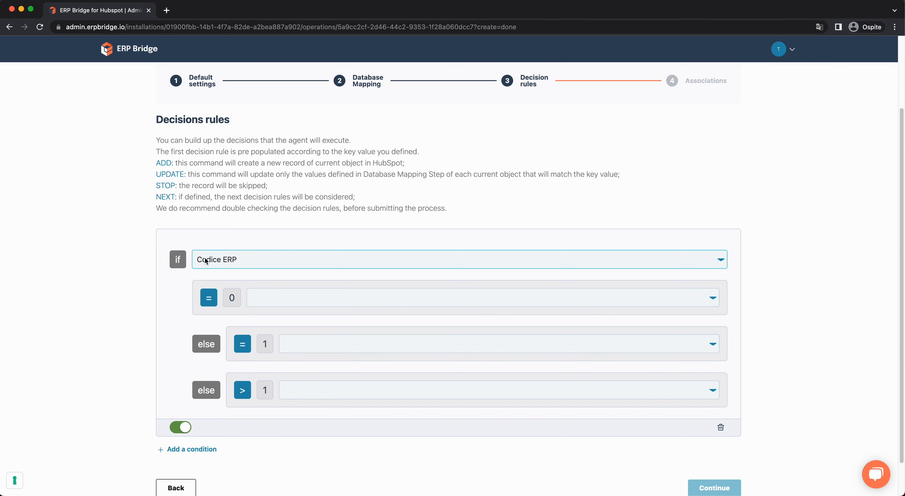
click(308, 292)
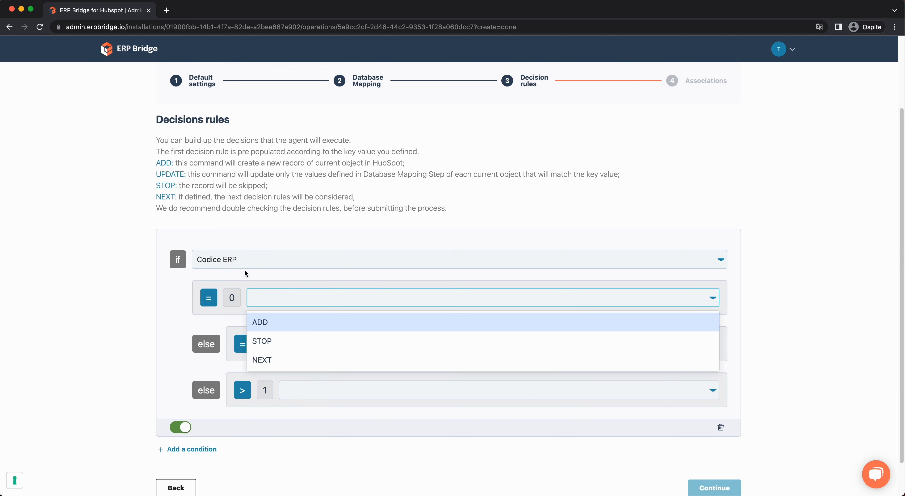
click(278, 322)
click(287, 345)
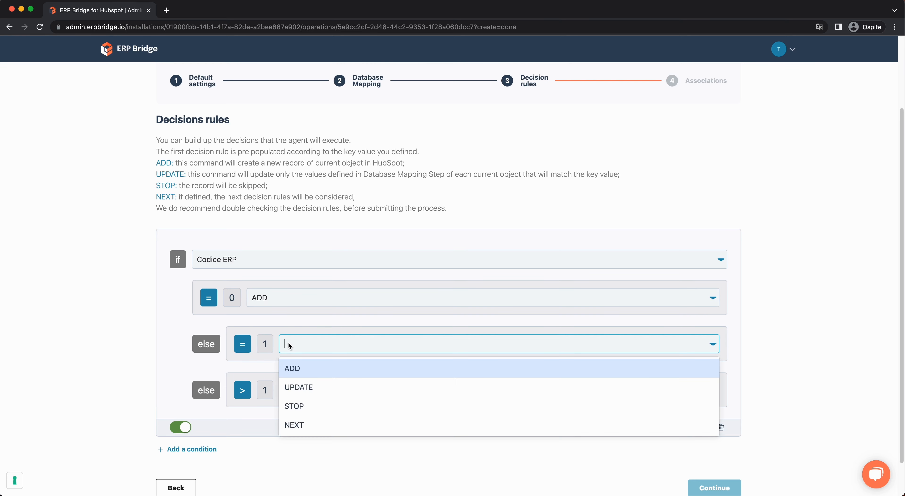
click(301, 386)
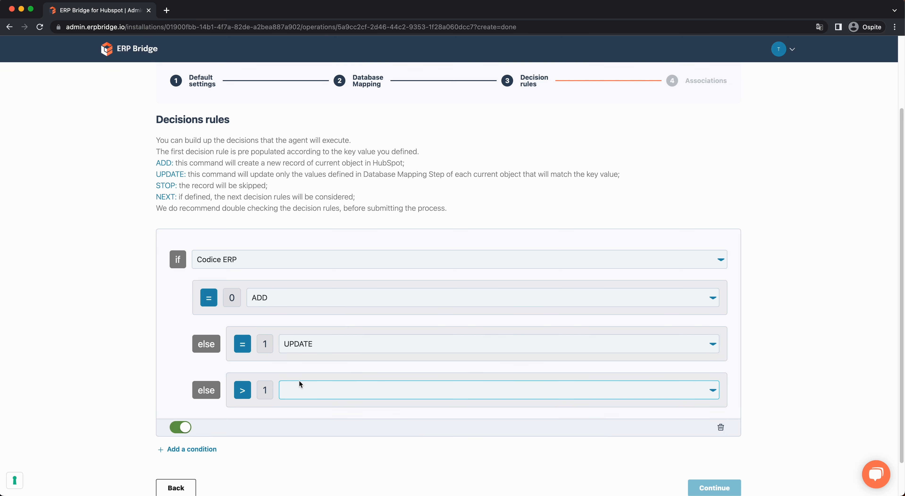
click(300, 383)
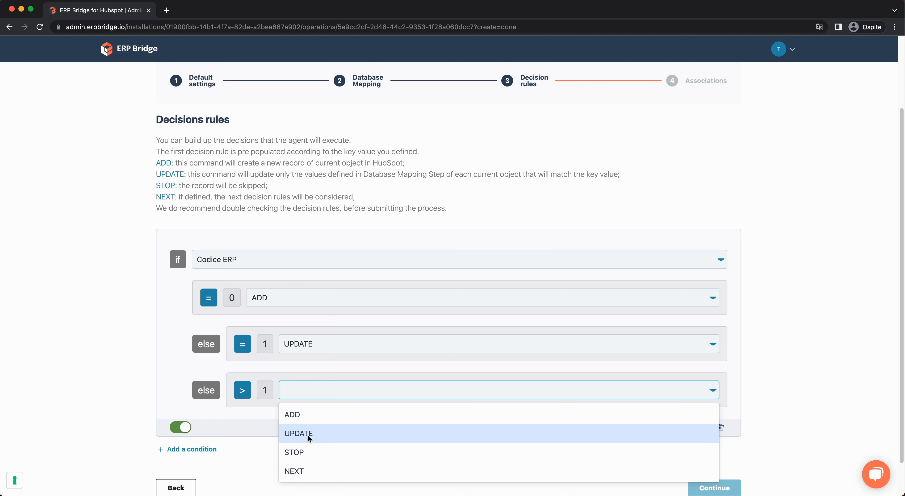
click(307, 452)
click(723, 488)
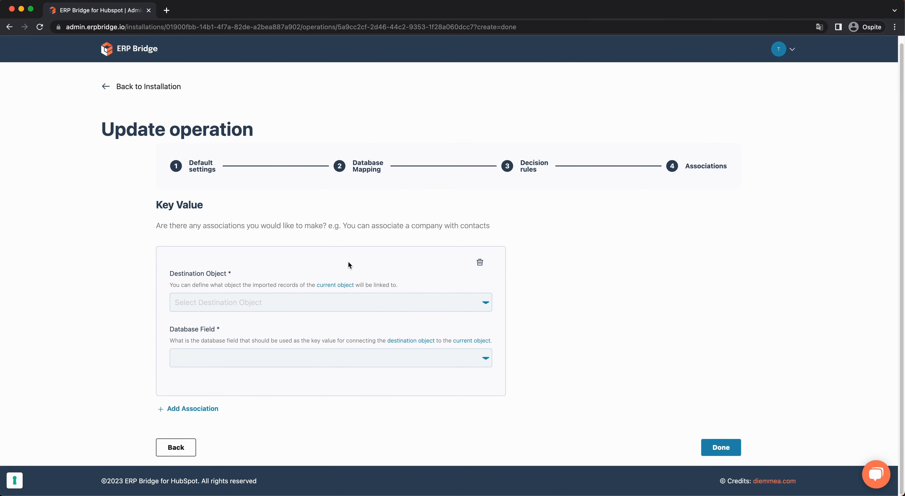
Save the operation without choosing any destination object association.
click(331, 299)
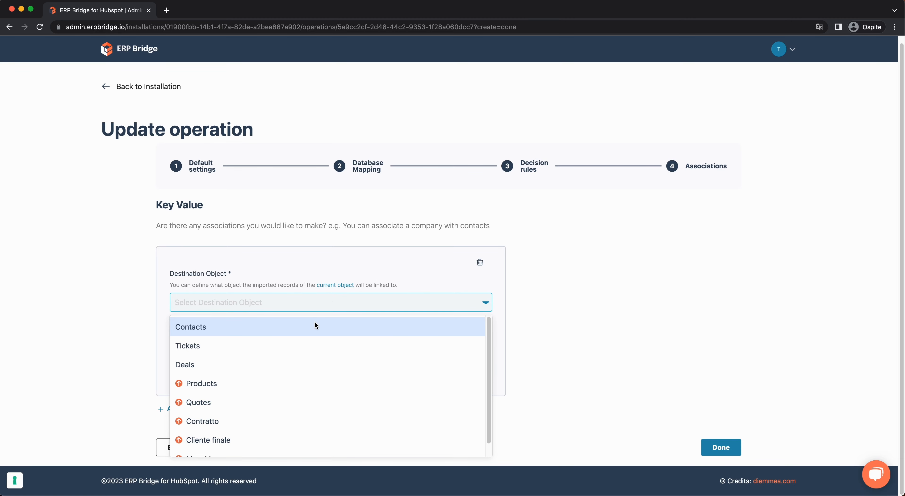
click(721, 448)
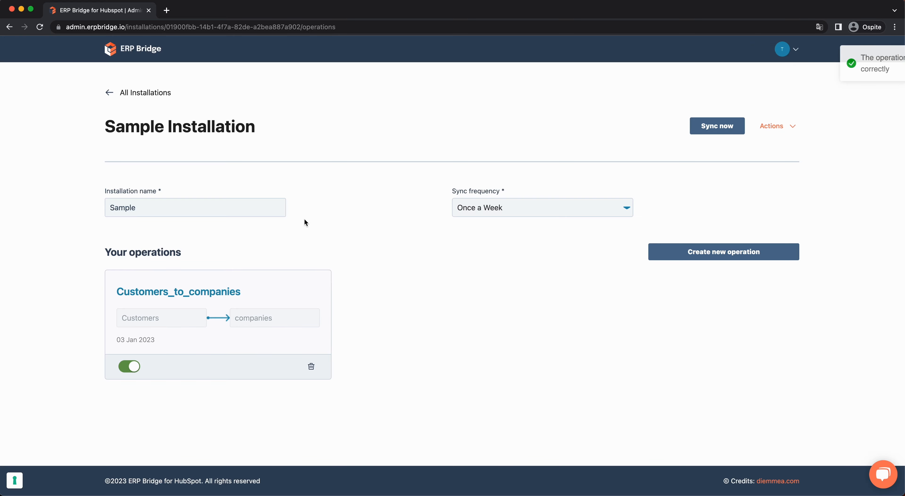
Sync the Sample installation now and confirm it shows Ready in the installations list.
click(714, 129)
click(477, 302)
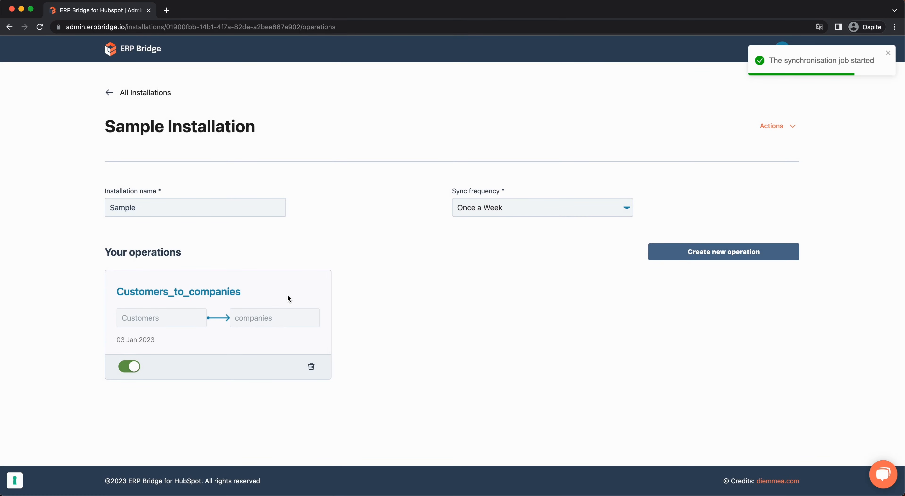
click(139, 94)
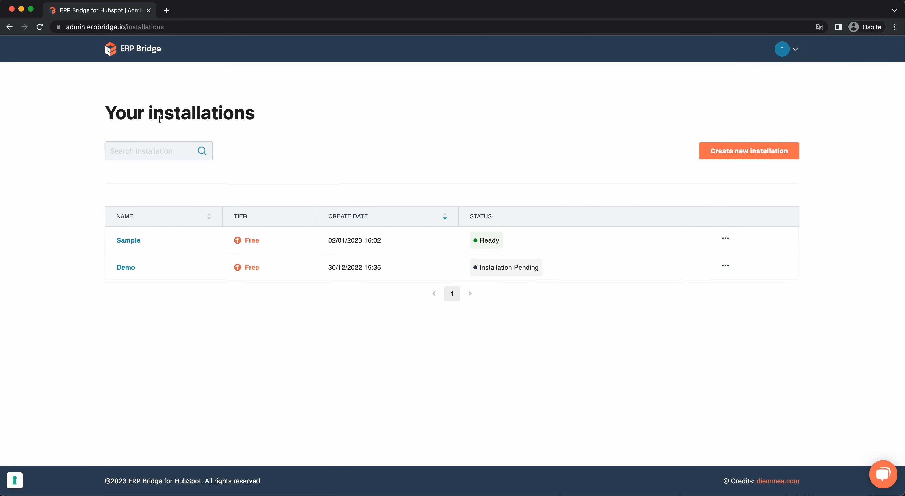
double_click(484, 241)
click(476, 178)
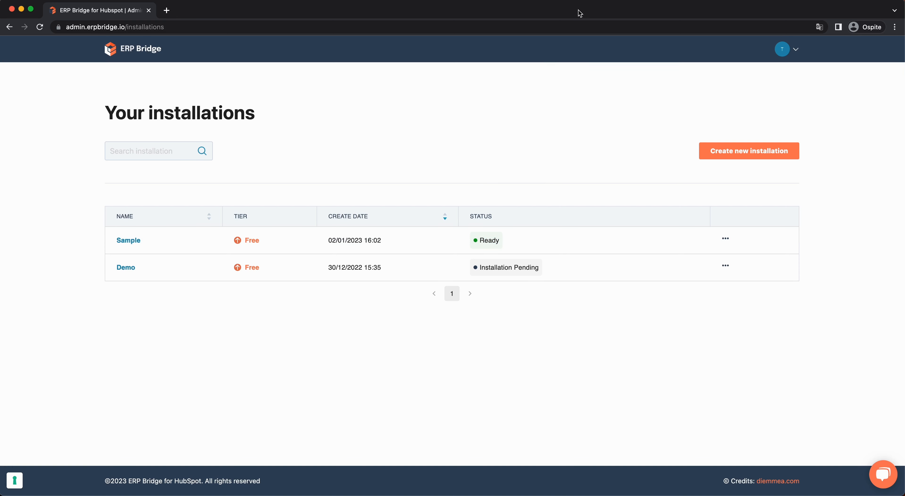